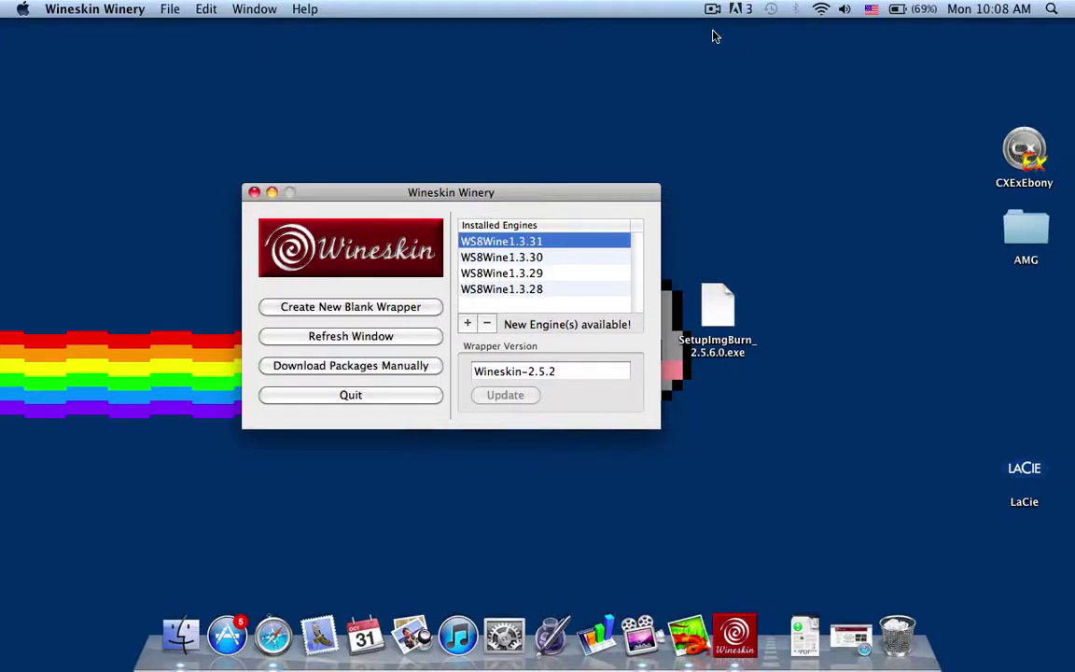
- Restore the Safari window and scroll down the Wineskin homepage to its links
click(849, 637)
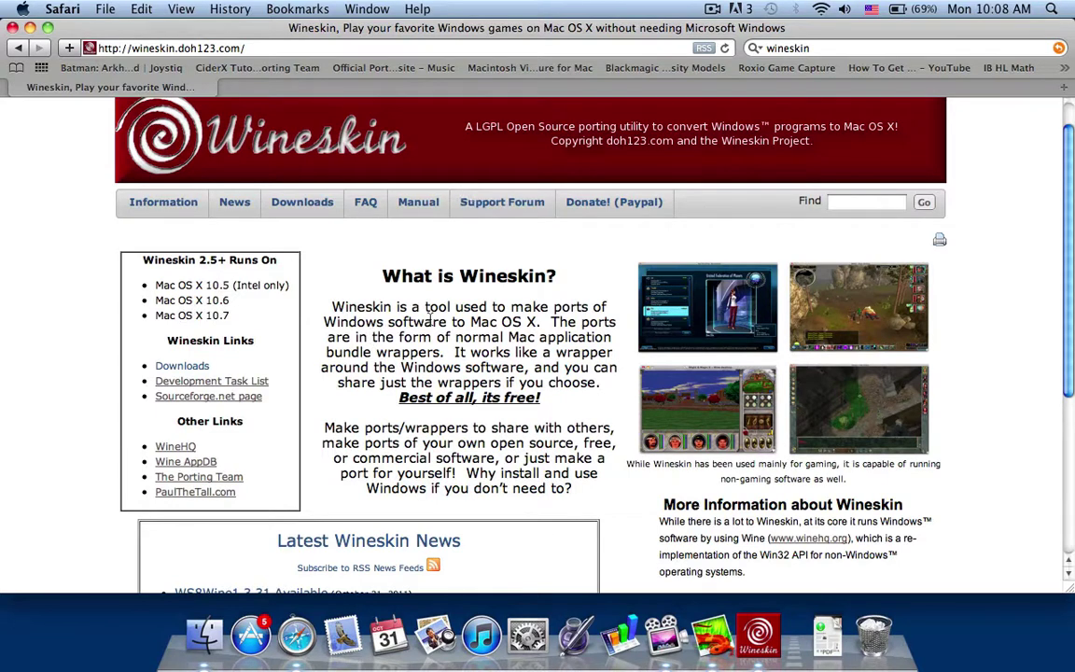
scroll(429, 317, down, 2)
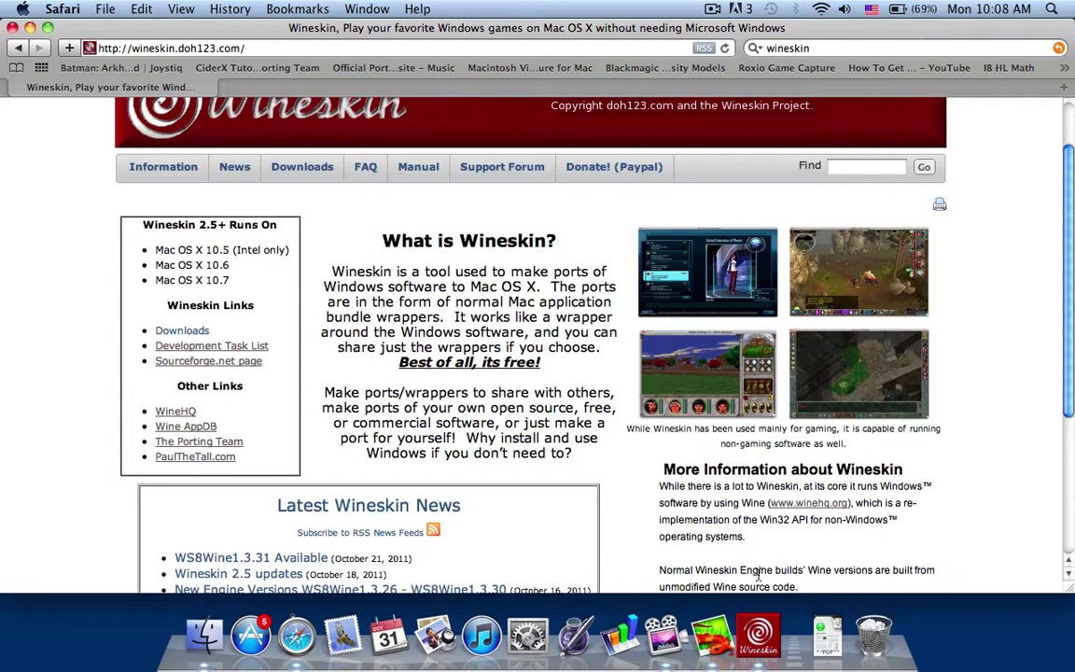
click(765, 637)
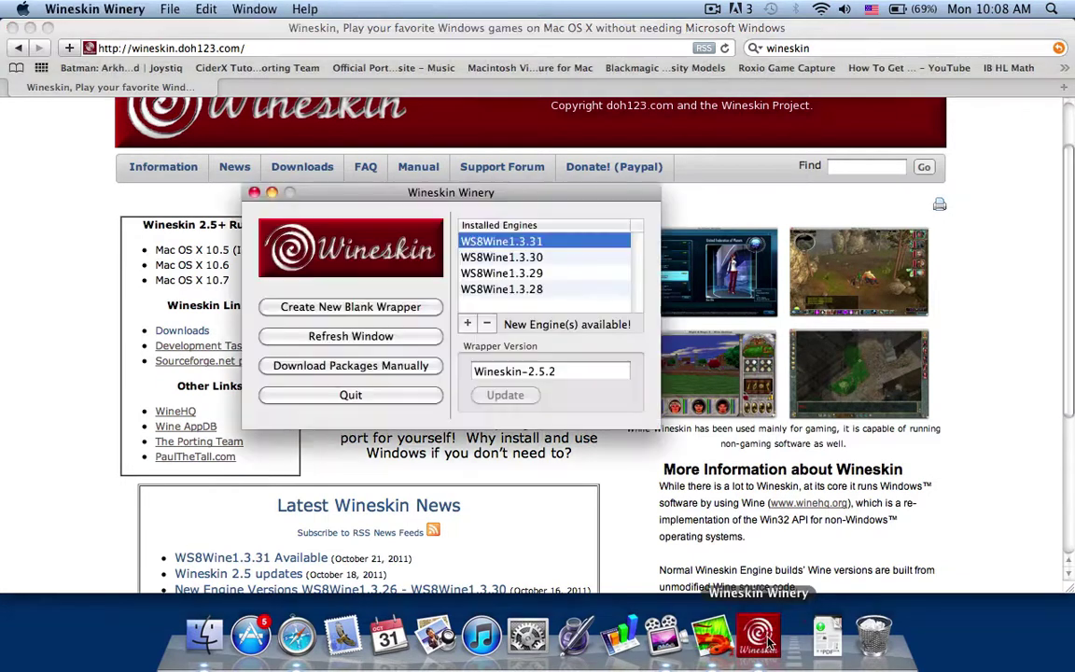
click(103, 376)
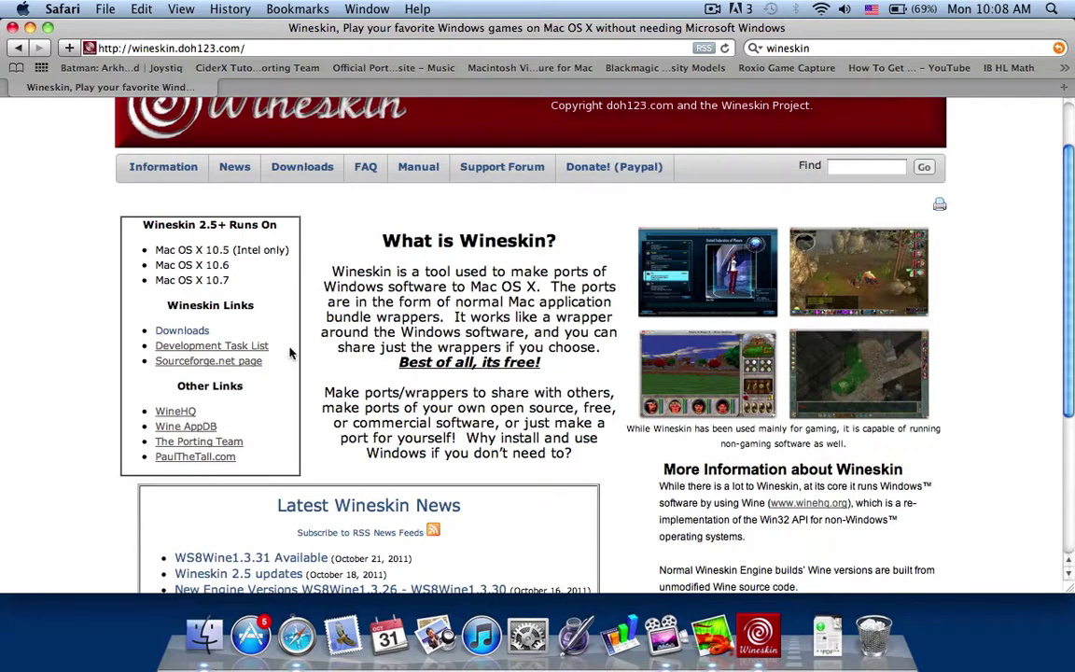
- Open the Wine AppDB site and scroll through its Platinum and Silver lists
click(203, 427)
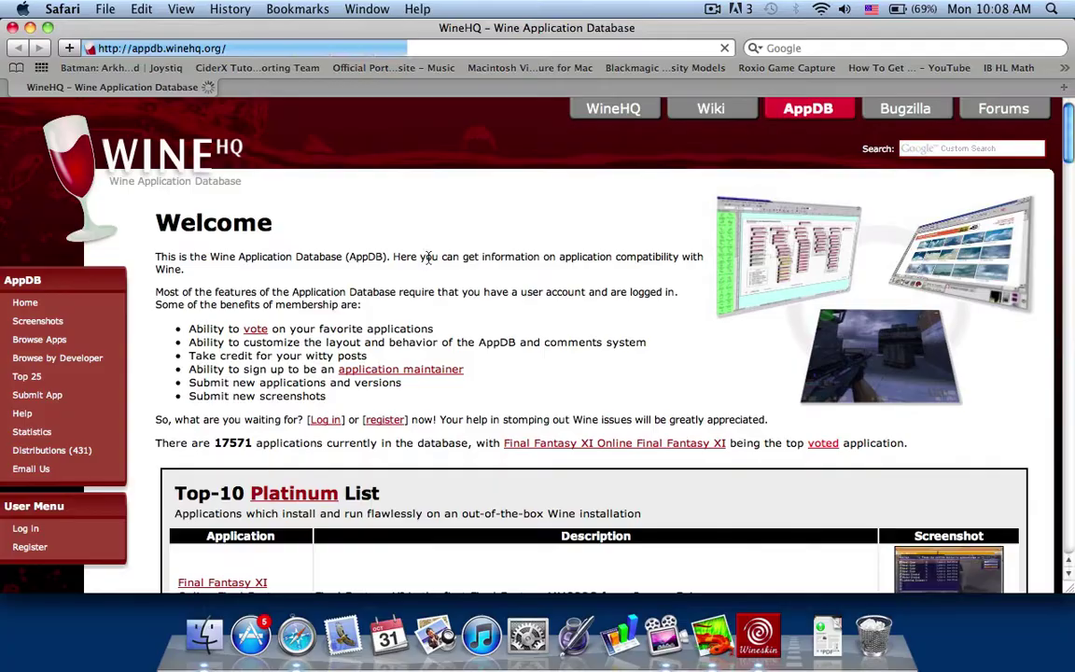
scroll(427, 259, down, 20)
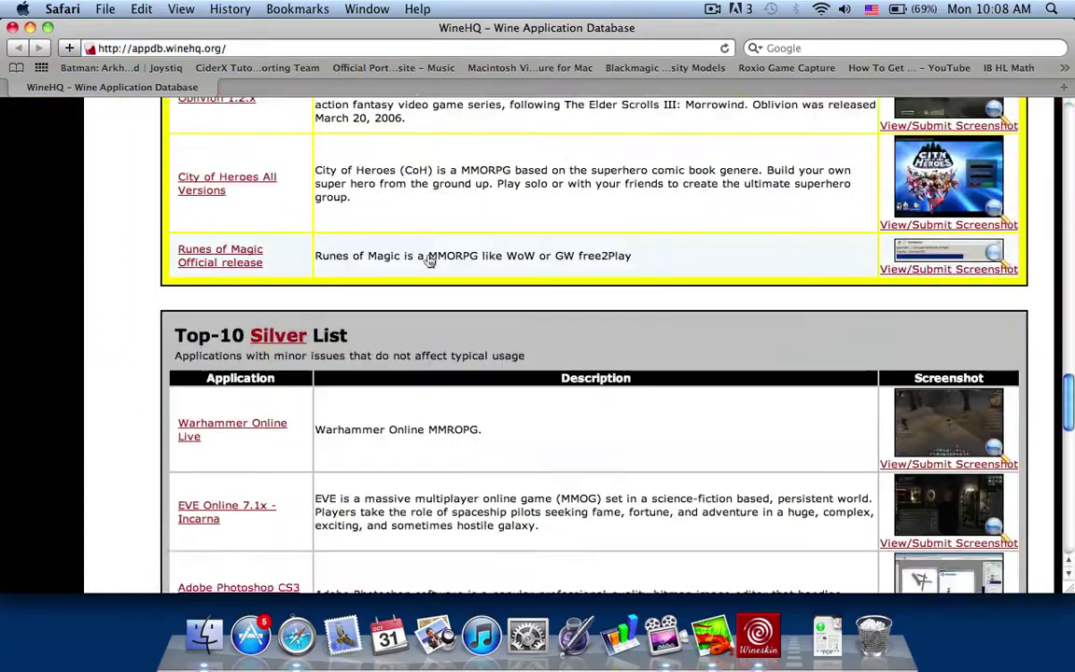
scroll(428, 260, up, 20)
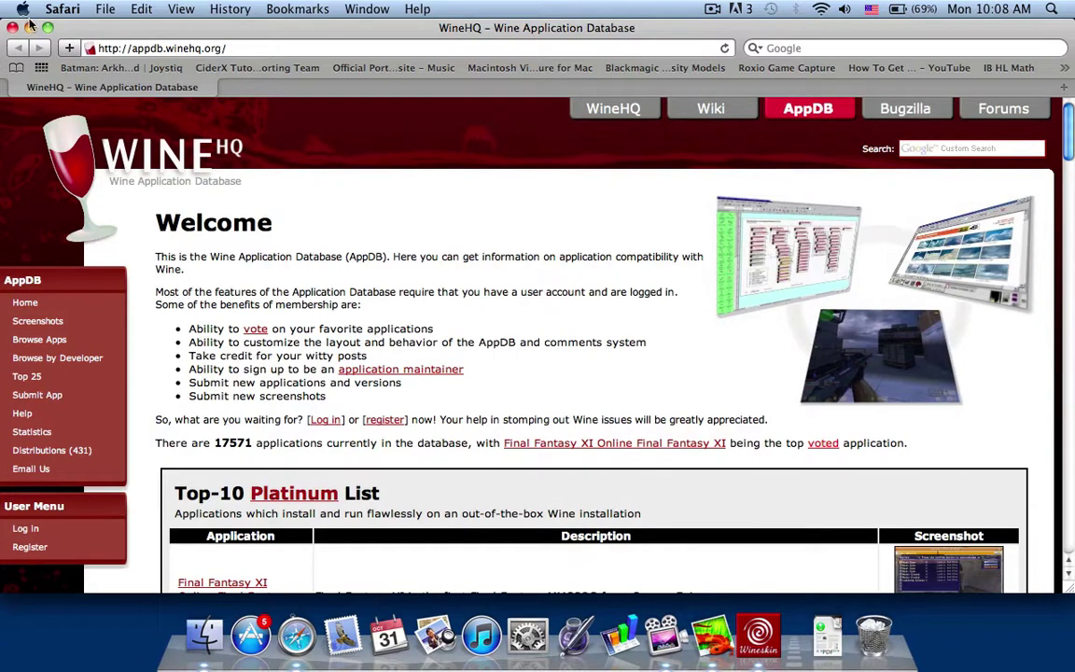
- Quit Safari so the Wineskin Winery window is showing
key(super+q)
key(Escape)
key(super+h)
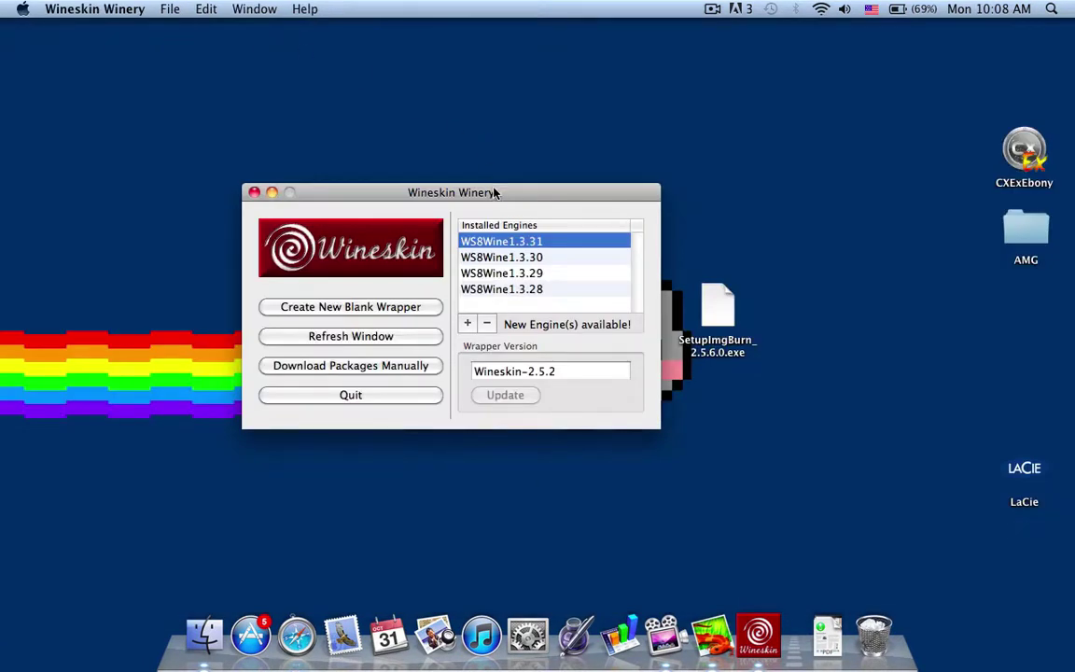
drag(494, 192, 560, 186)
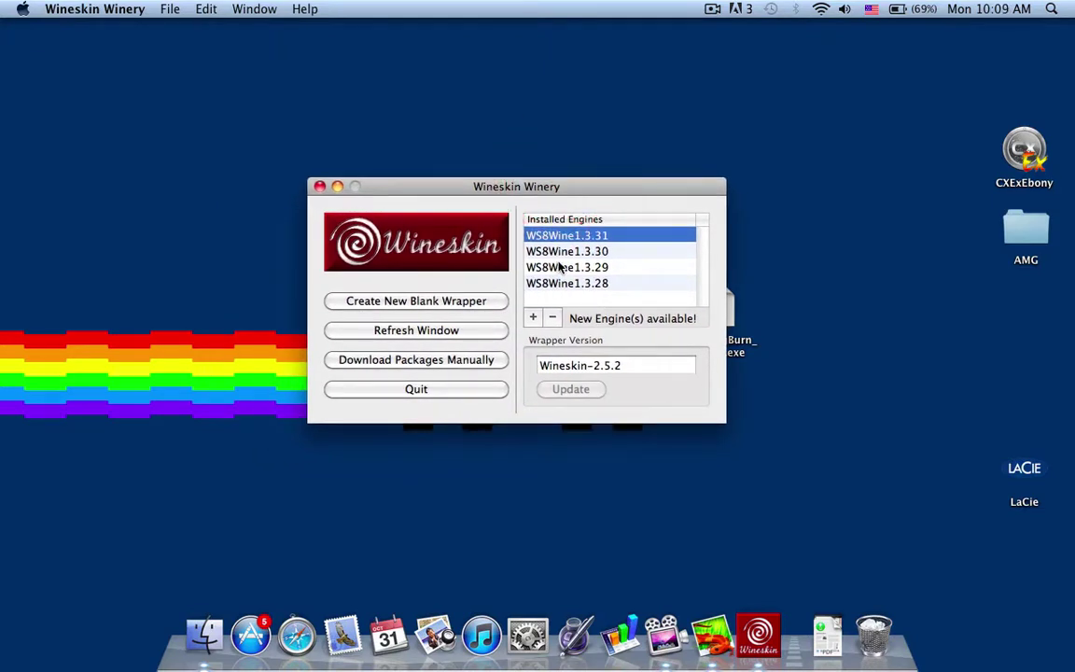
click(534, 319)
click(541, 277)
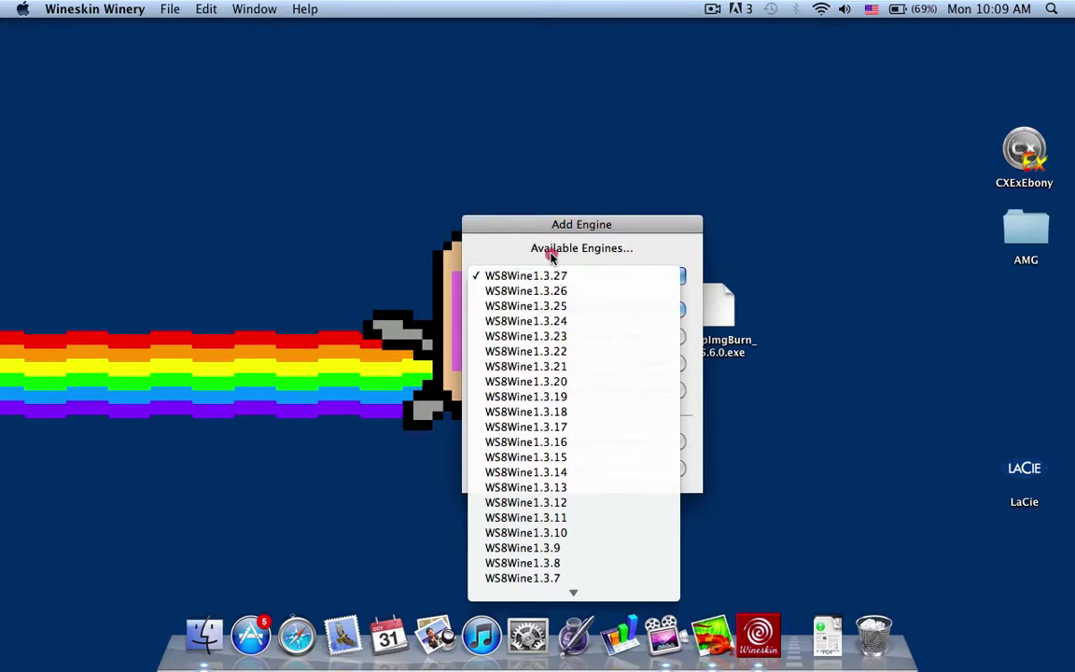
click(553, 259)
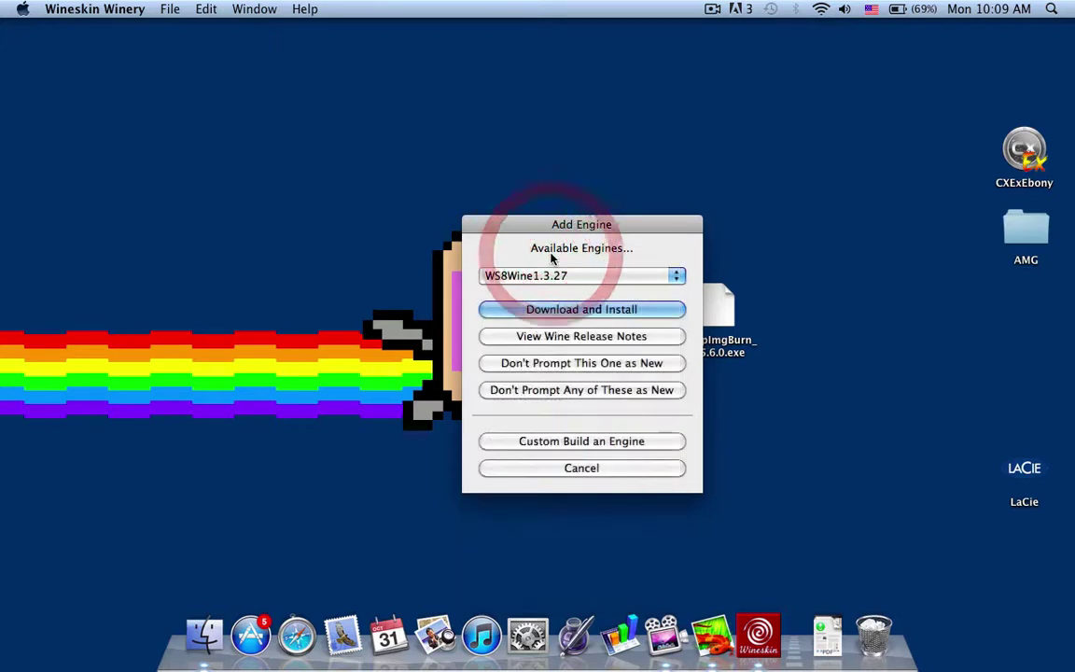
click(604, 471)
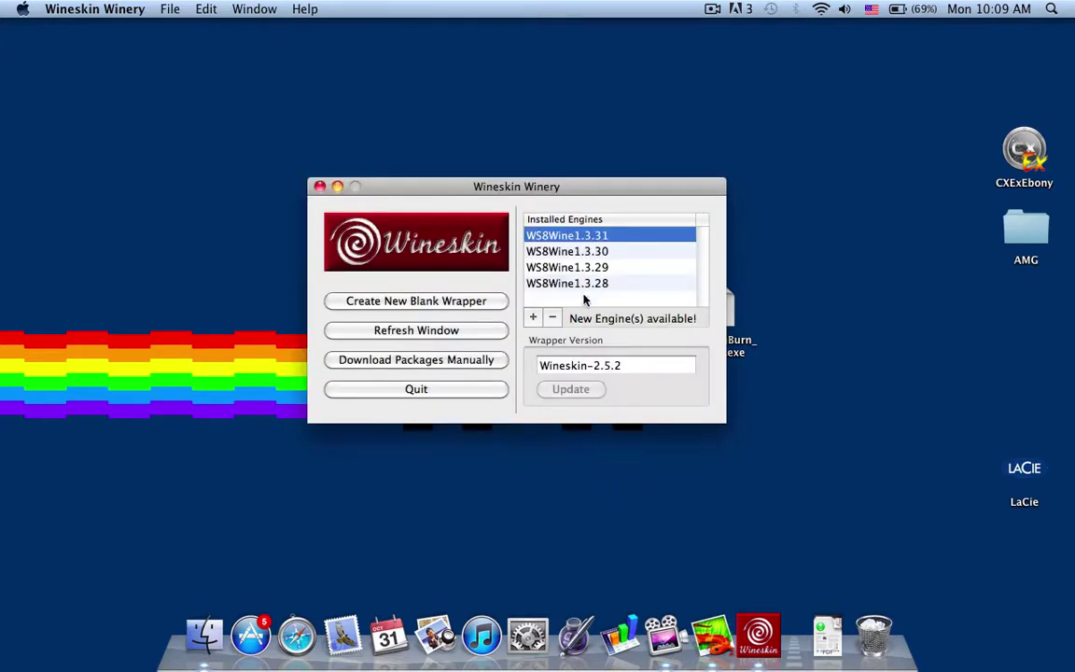
- Name the new blank wrapper 'Image Burn' and cancel the Wine Gecko Installer prompt
click(494, 300)
text(Imgaw)
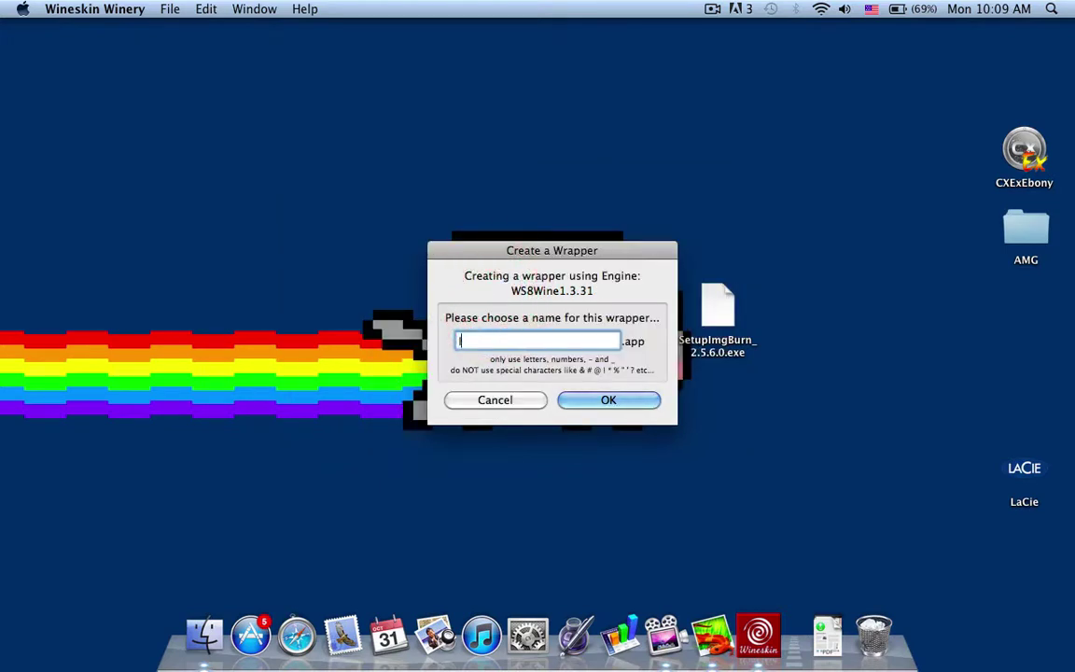
key(BackSpace)
key(BackSpace)
key(BackSpace)
key(BackSpace)
text(age Burn)
key(Return)
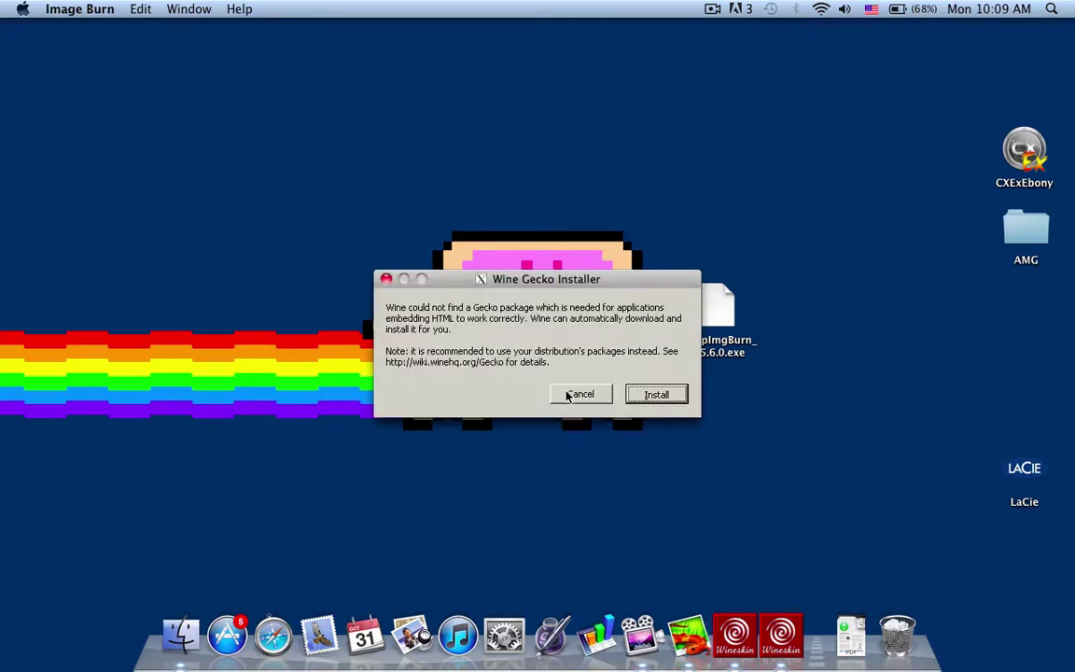
click(580, 395)
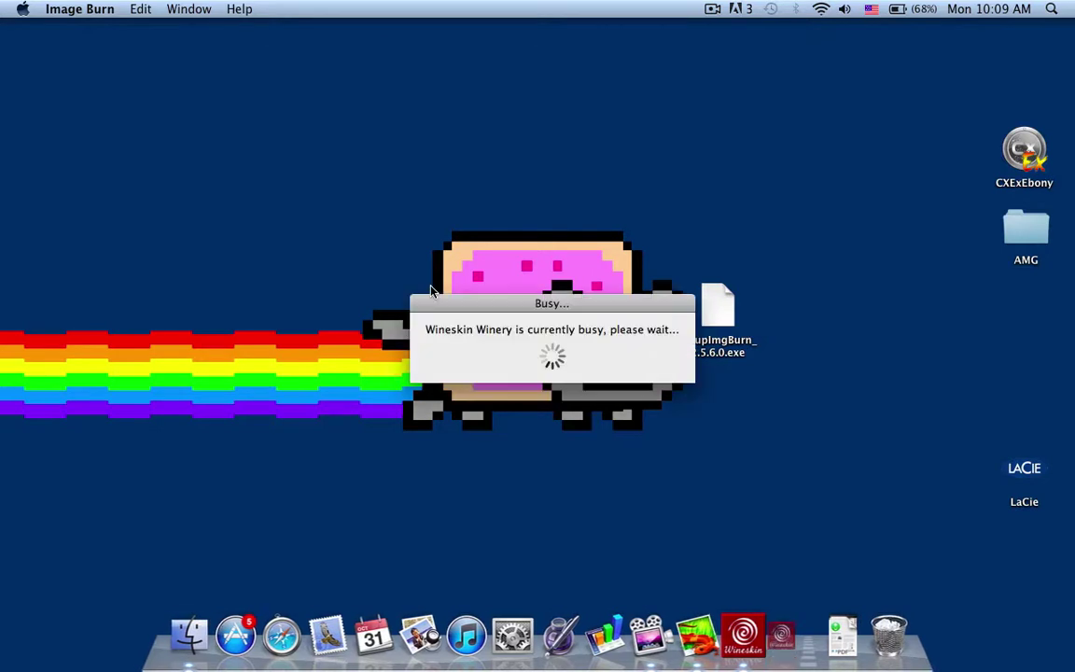
- Reveal the Image Burn wrapper in Finder and move it onto the desktop
click(615, 247)
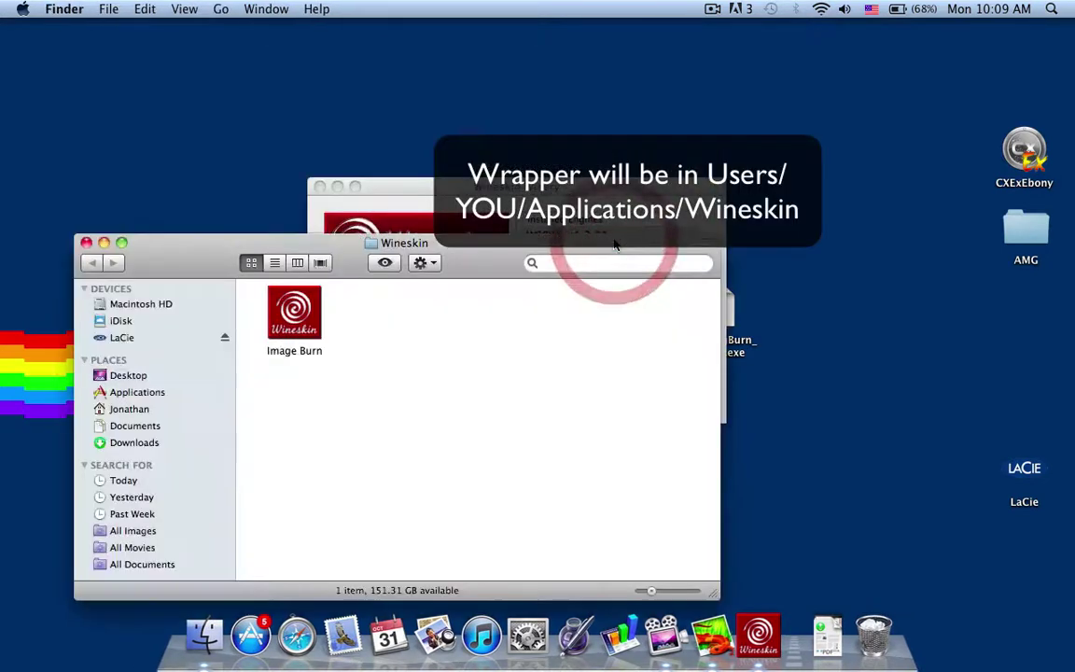
click(290, 323)
click(290, 323)
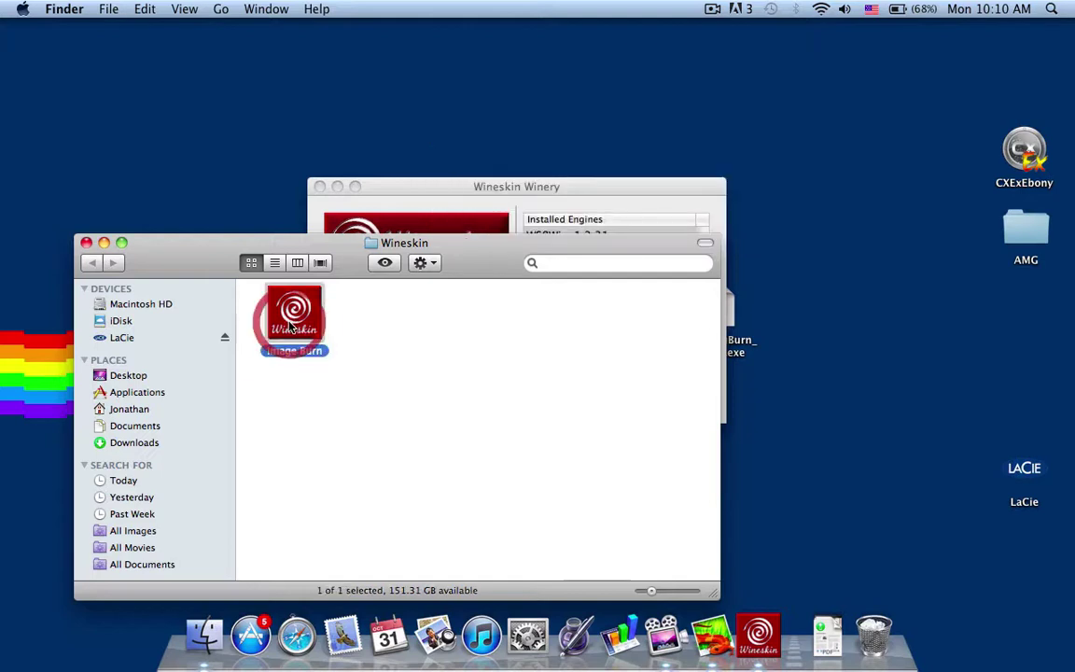
key(space)
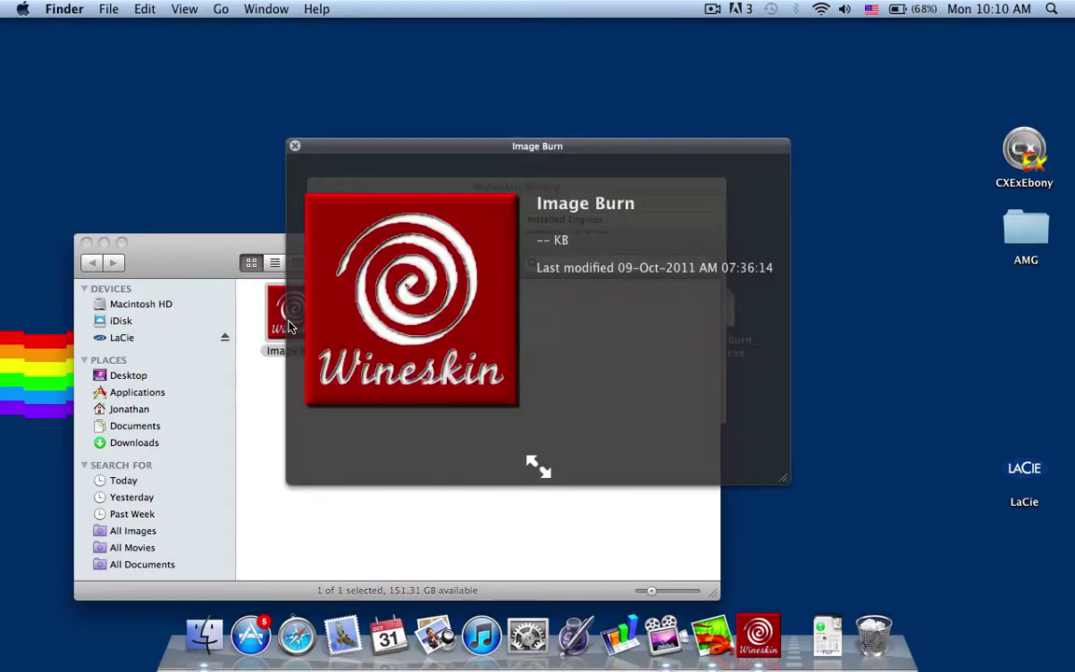
key(space)
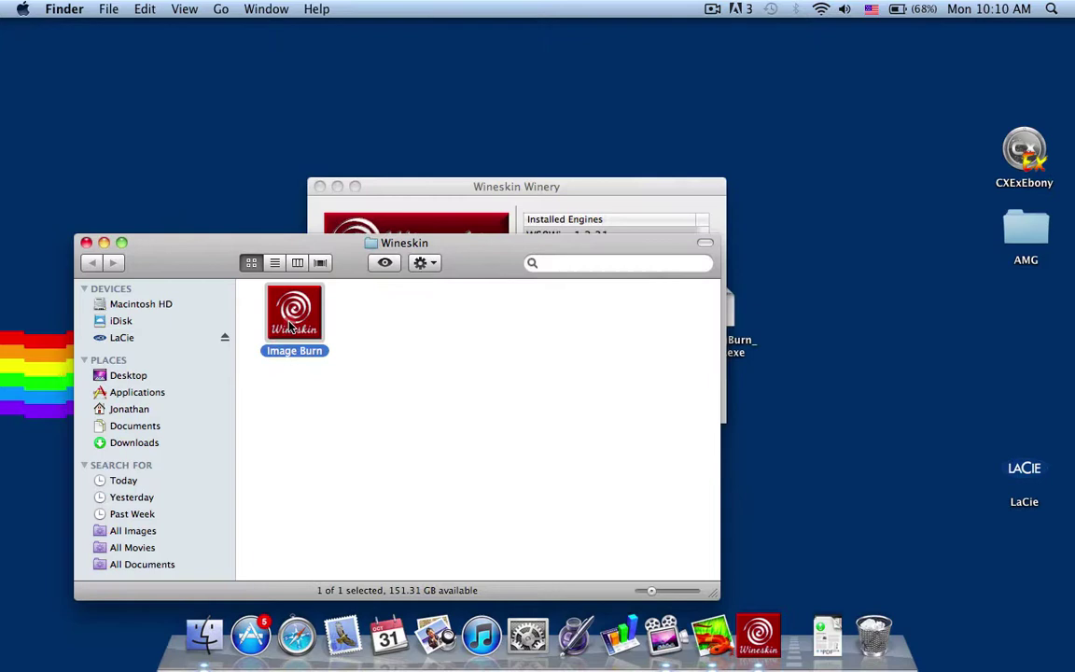
drag(290, 324, 256, 177)
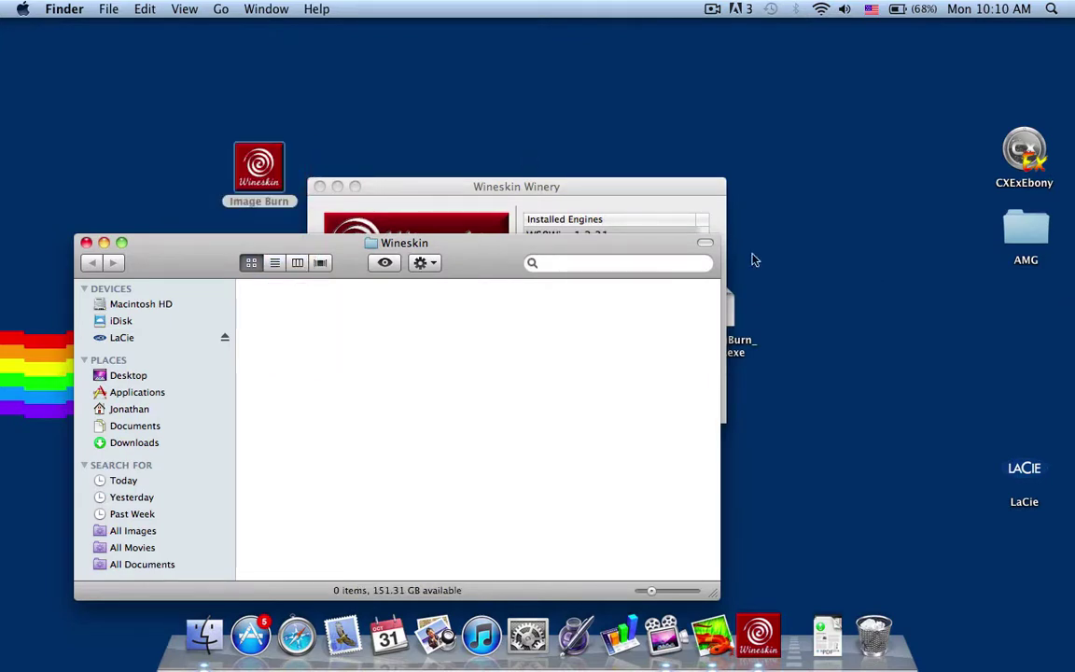
click(86, 243)
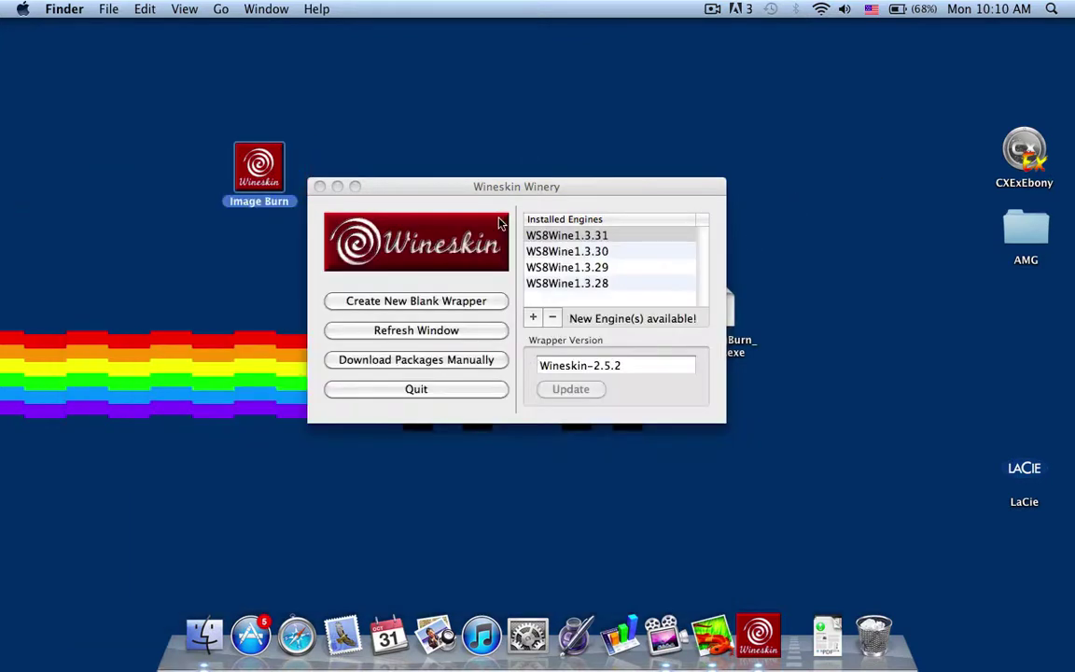
- Quit Wineskin Winery and place Image Burn beside SetupImgBurn_2.5.6.0.exe
click(486, 203)
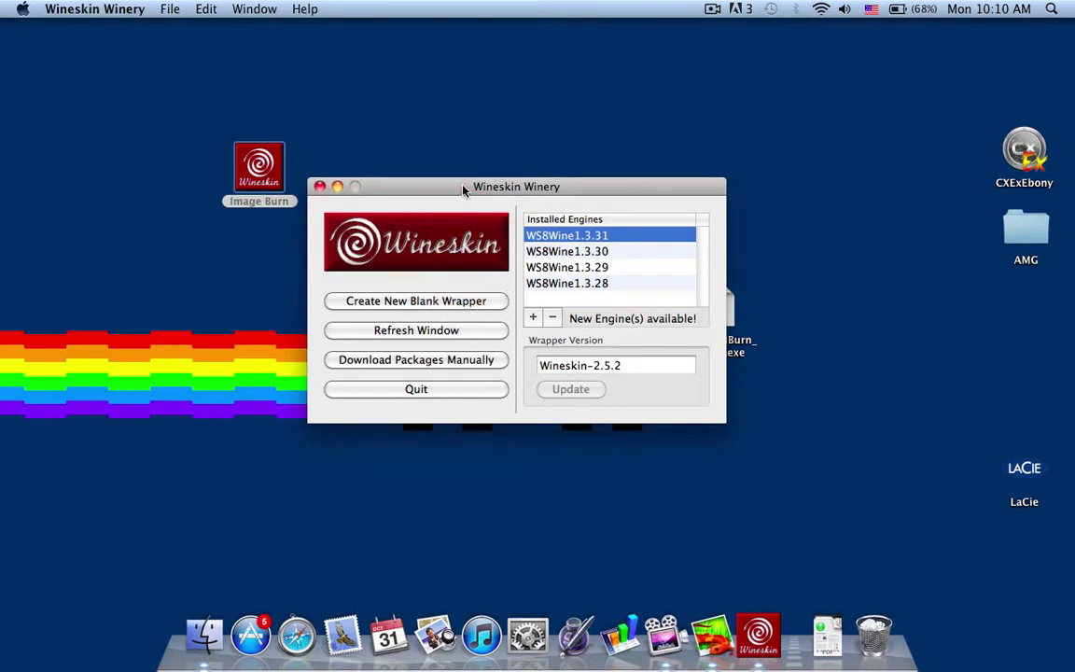
drag(463, 186, 463, 295)
click(416, 499)
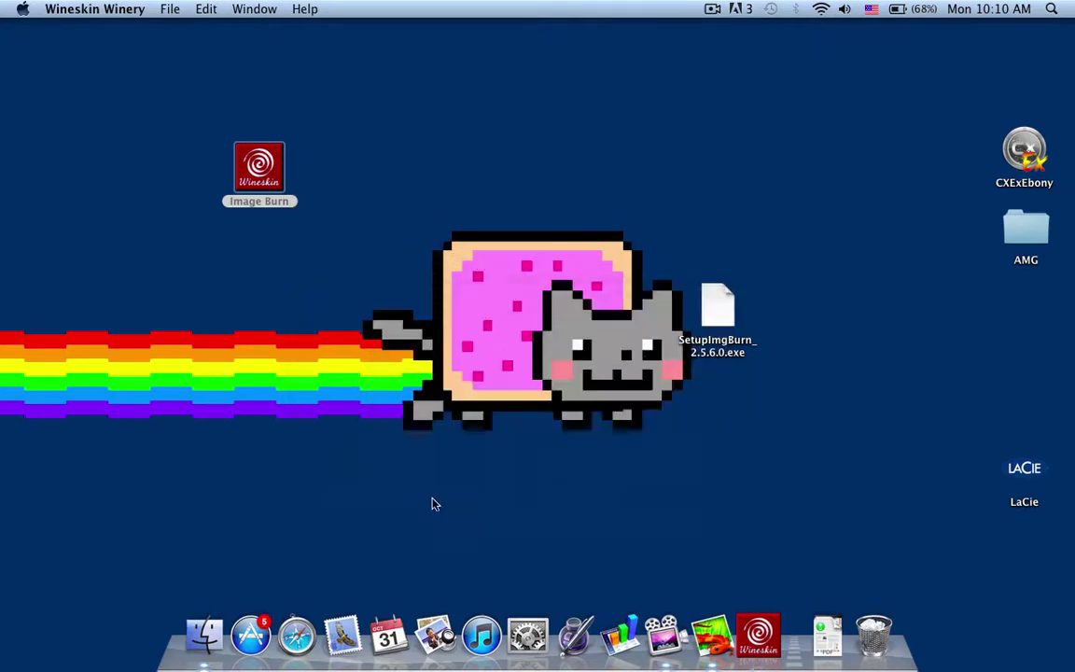
click(388, 282)
mouse_move(245, 180)
mouse_down()
mouse_move(752, 323)
mouse_move(808, 320)
mouse_up()
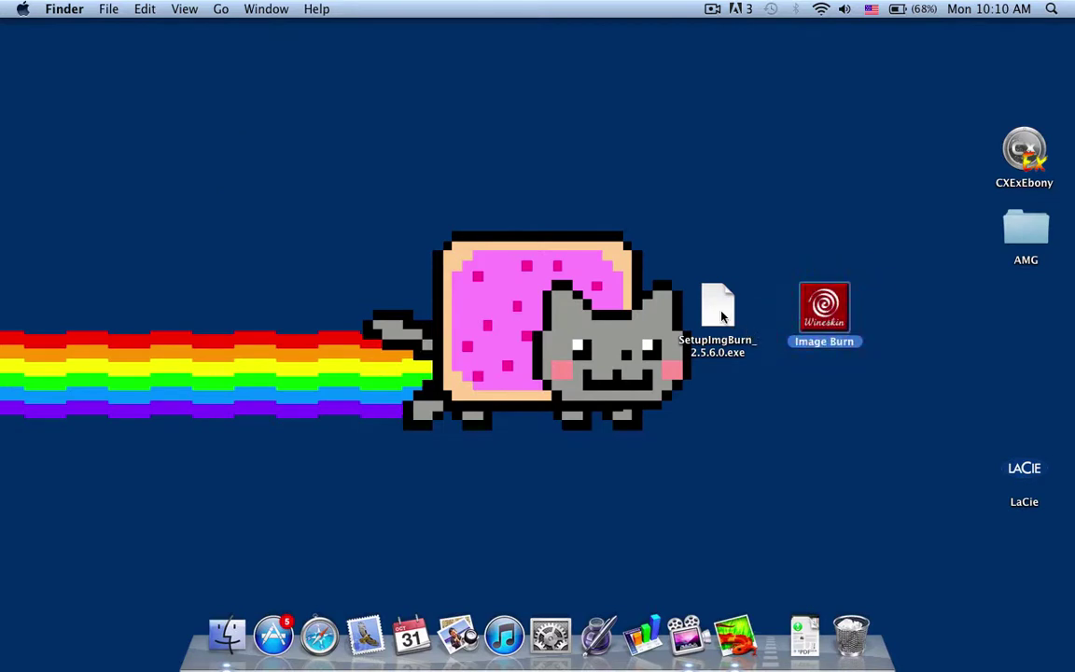
click(791, 464)
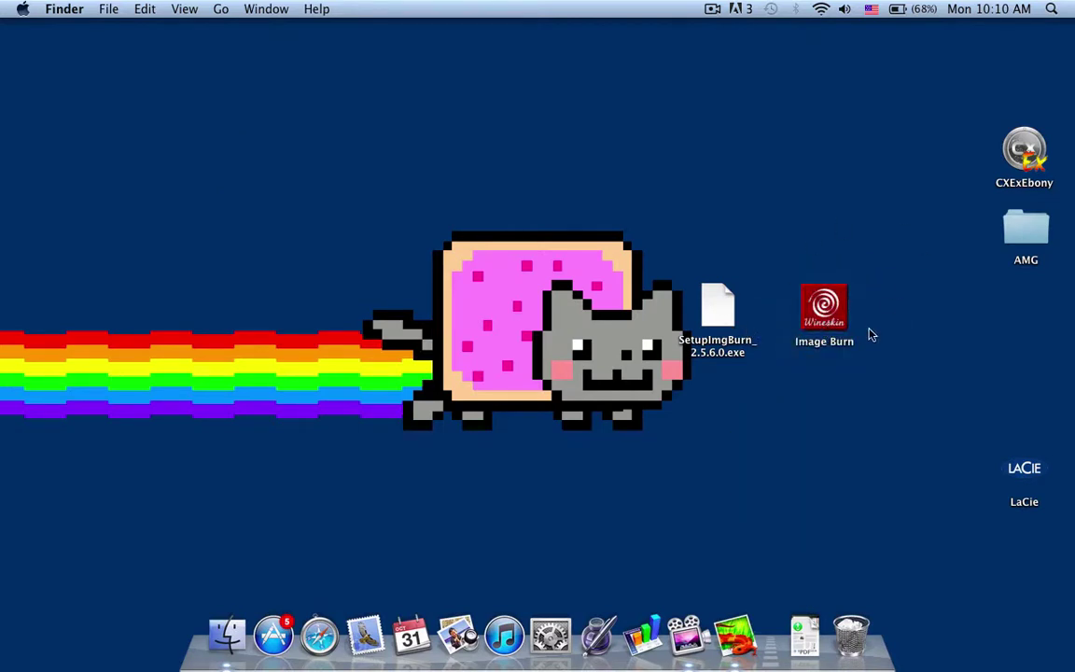
- Launch the Image Burn wrapper and install software from Desktop/SetupImgBurn_2.5.6.0.exe
double_click(840, 320)
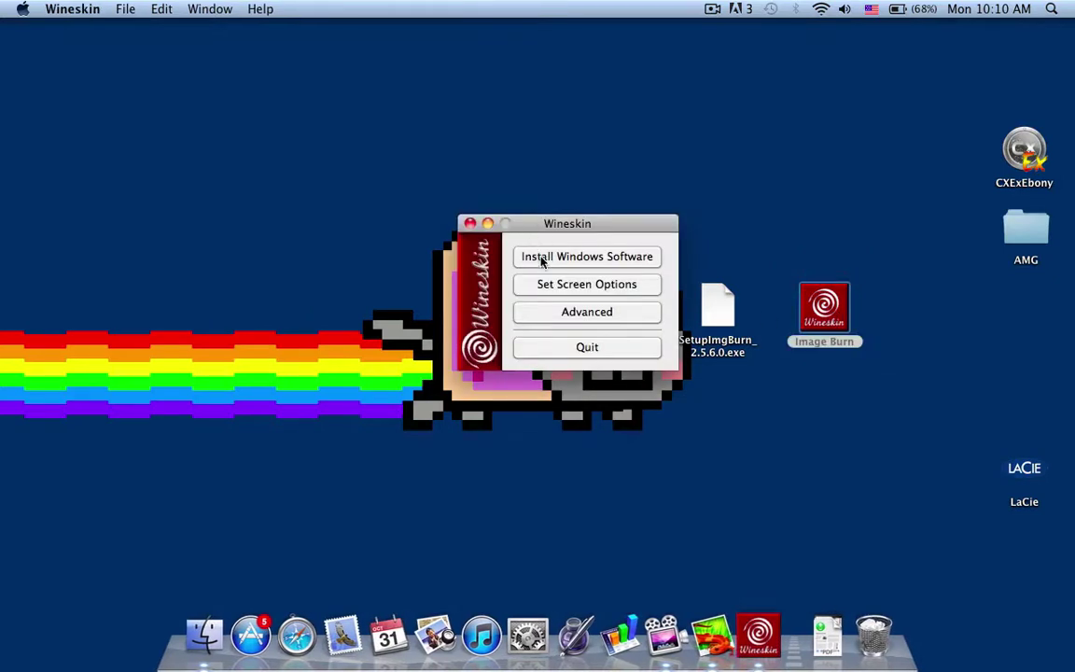
click(542, 258)
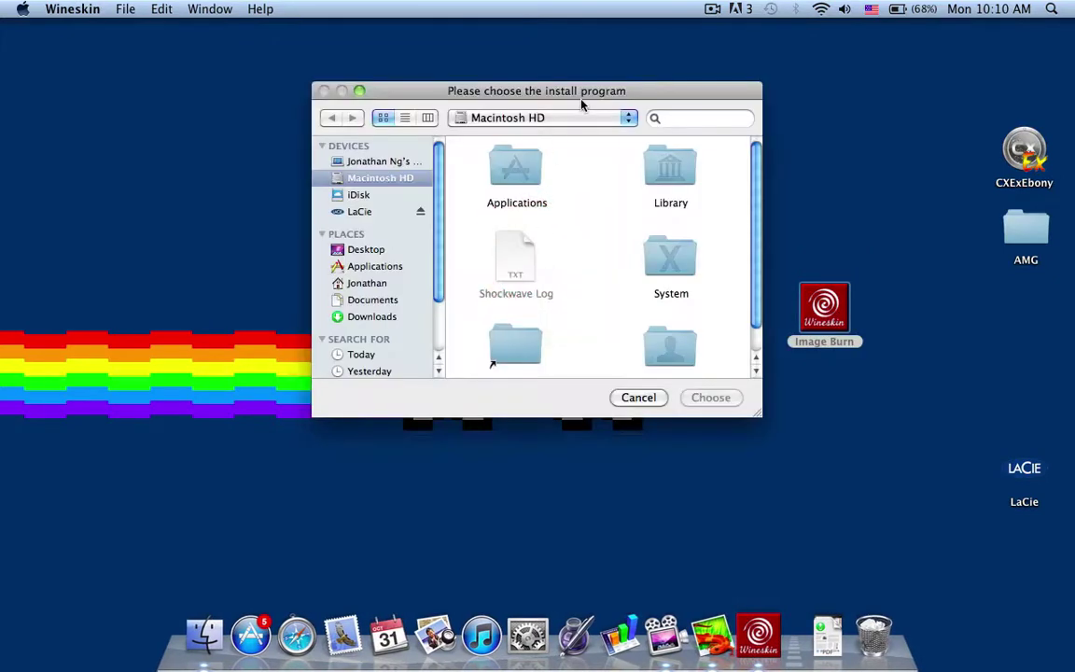
drag(584, 92, 310, 151)
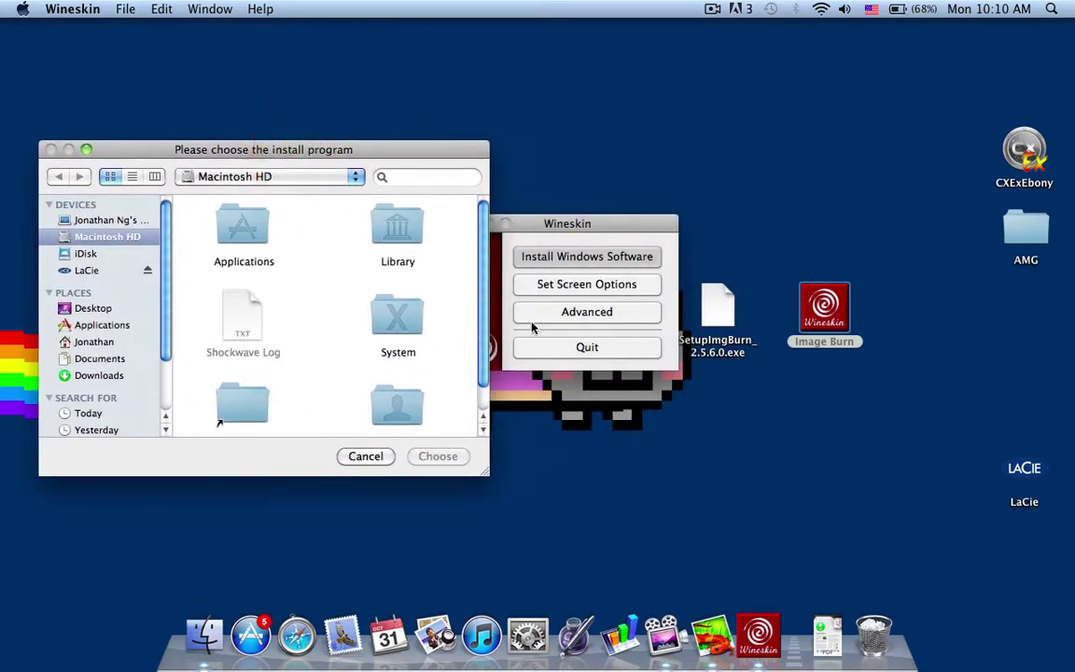
click(103, 309)
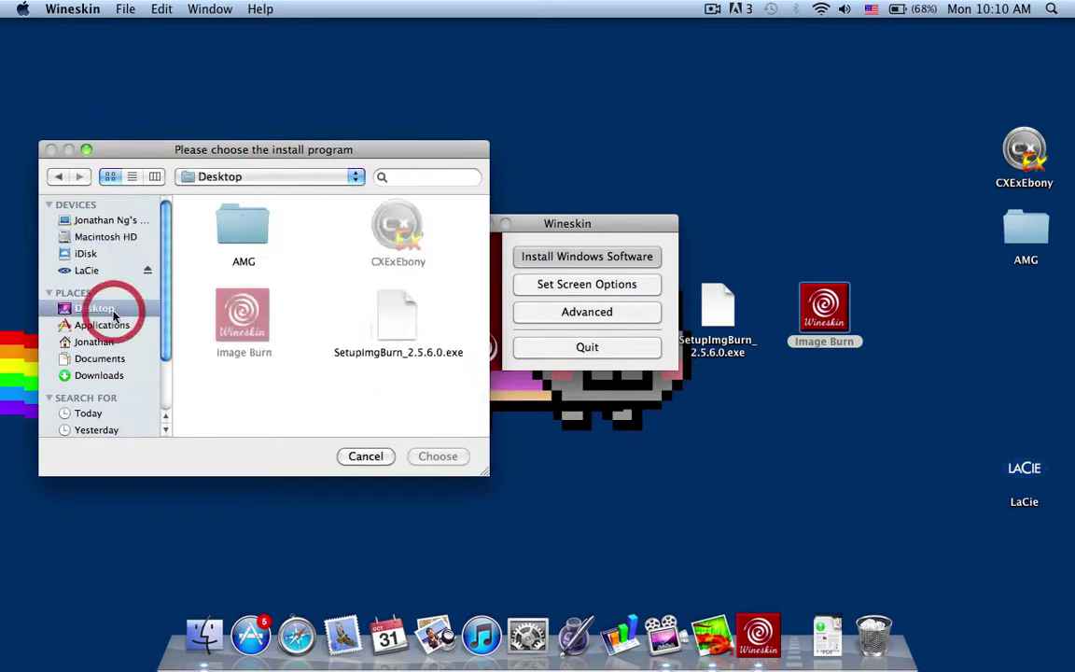
double_click(354, 288)
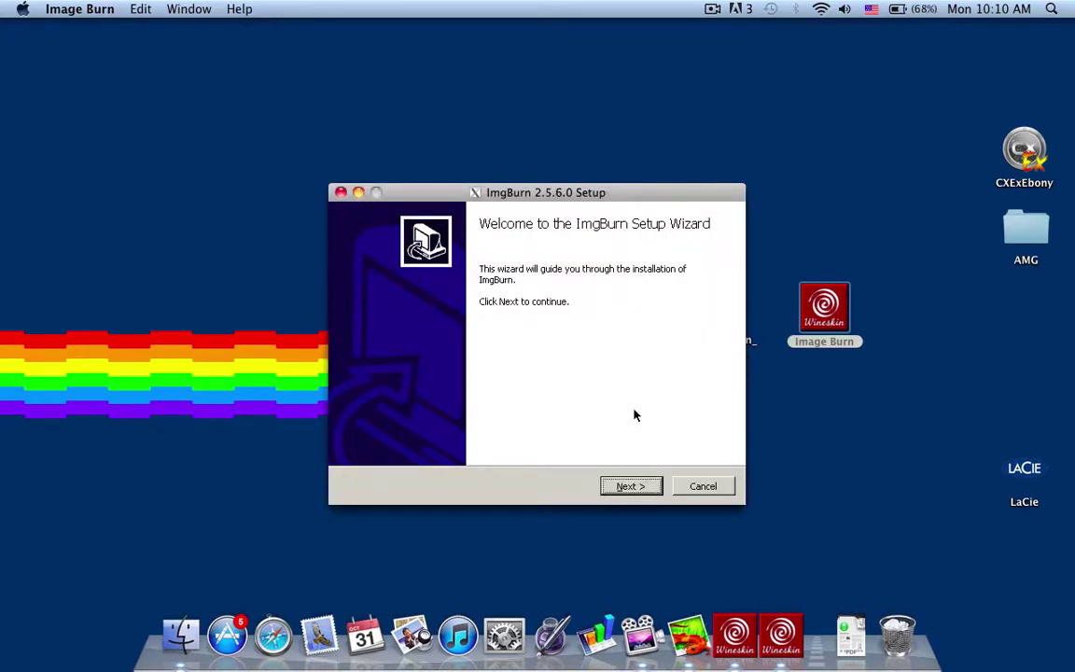
- Accept the ImgBurn licence and untick Icons and Shortcuts and Install for All Users
click(630, 486)
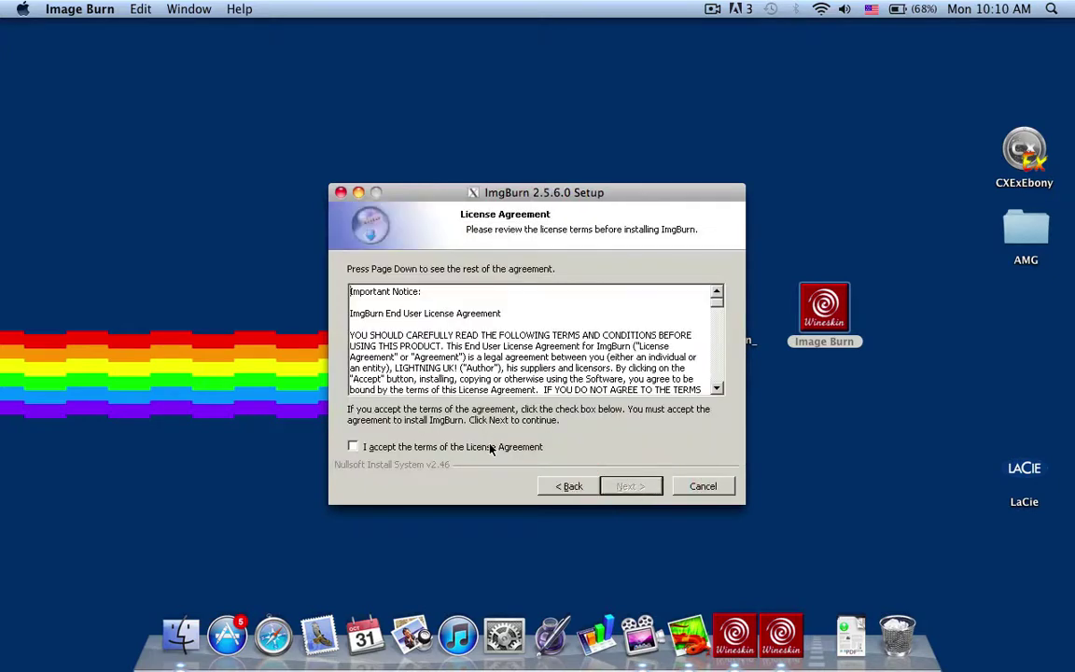
click(448, 449)
click(631, 486)
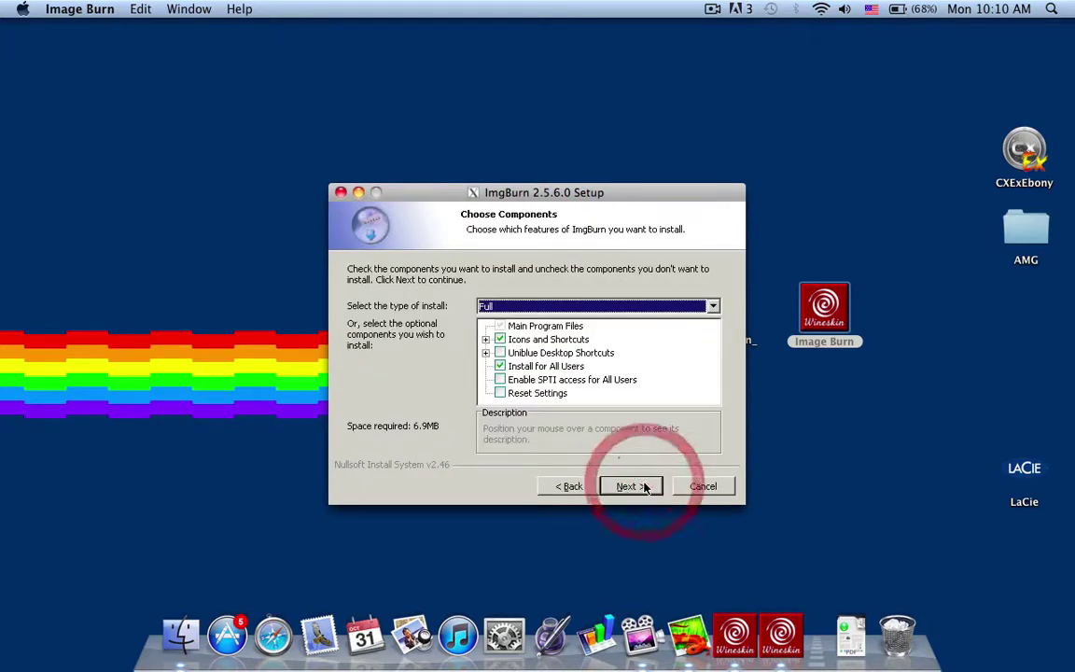
click(500, 339)
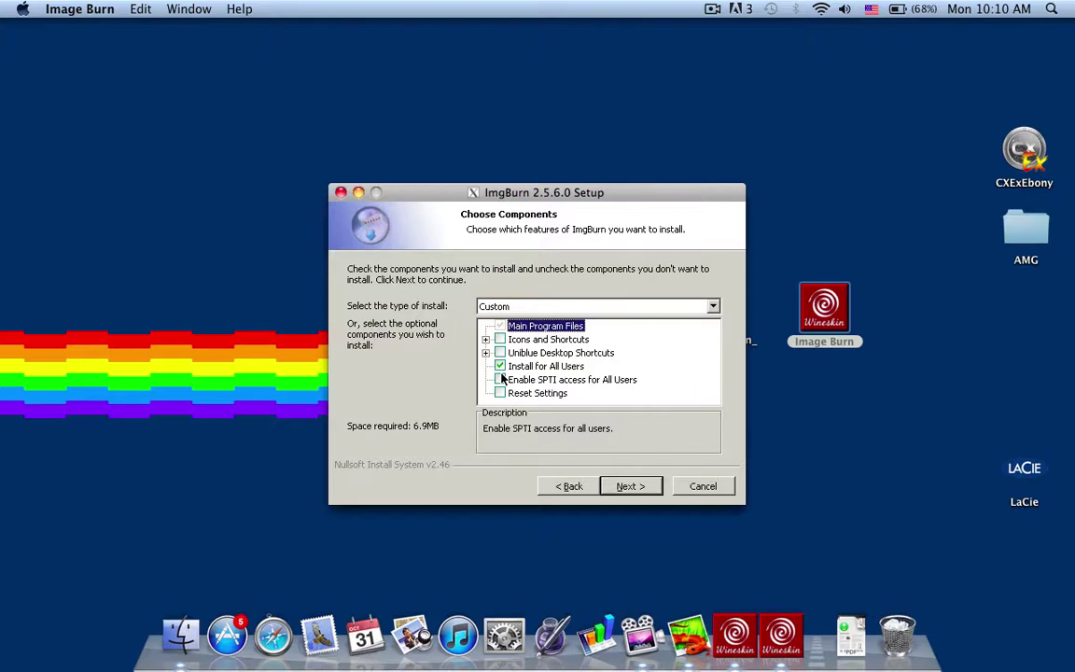
click(501, 366)
click(630, 486)
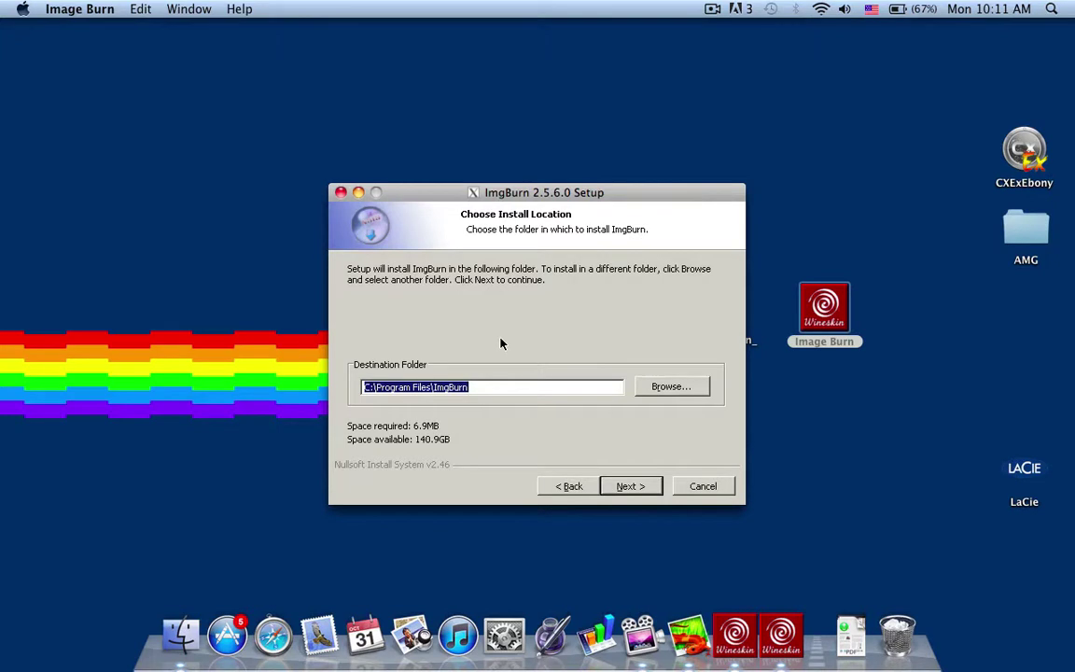
- Install into C:\Program Files\ImgBurn, decline update checks, and finish without running ImgBurn
click(643, 489)
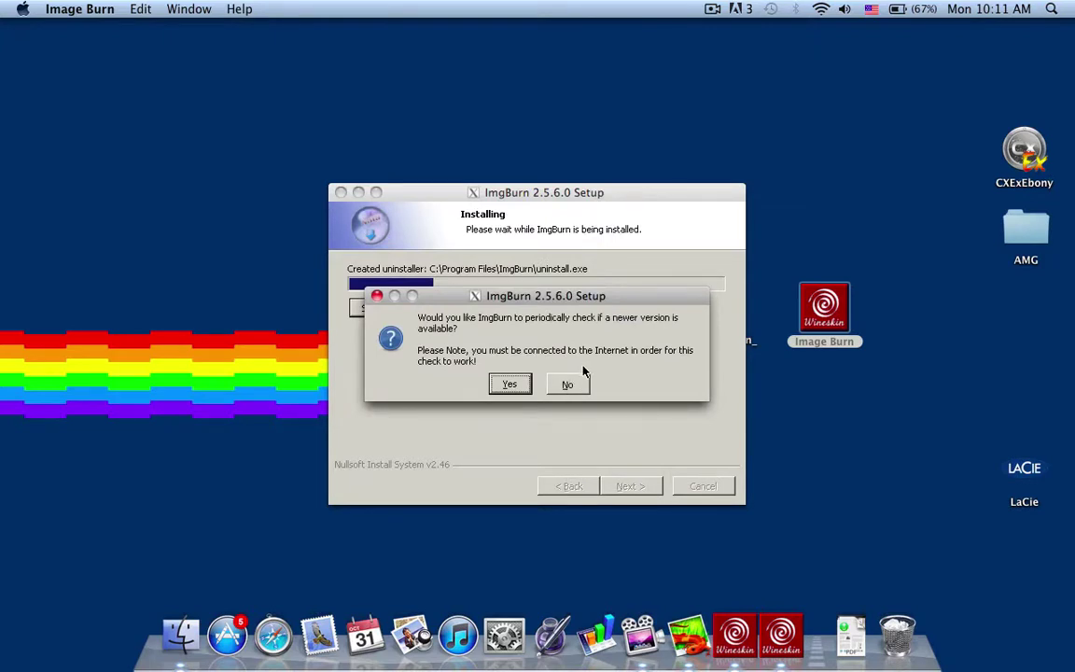
click(569, 383)
key(Return)
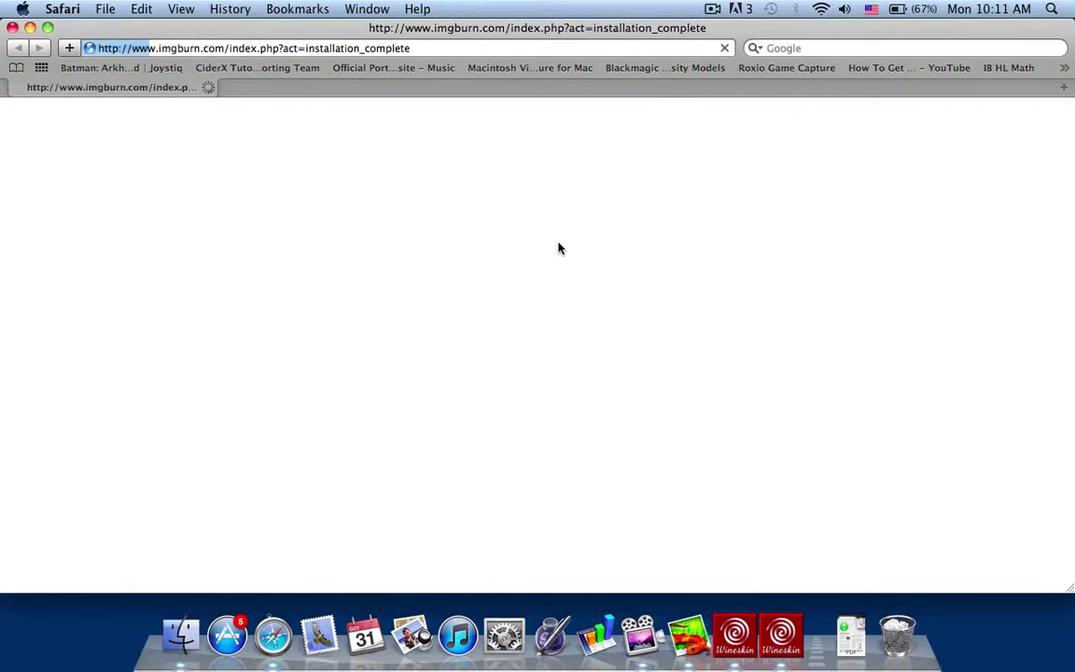
key(super+q)
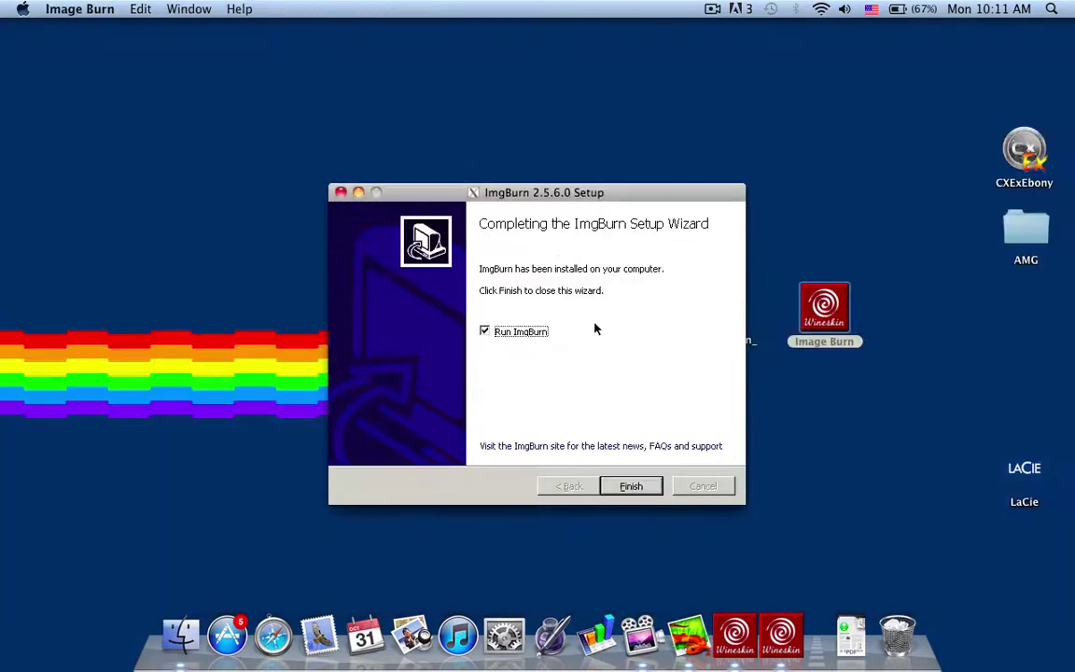
click(541, 335)
click(642, 485)
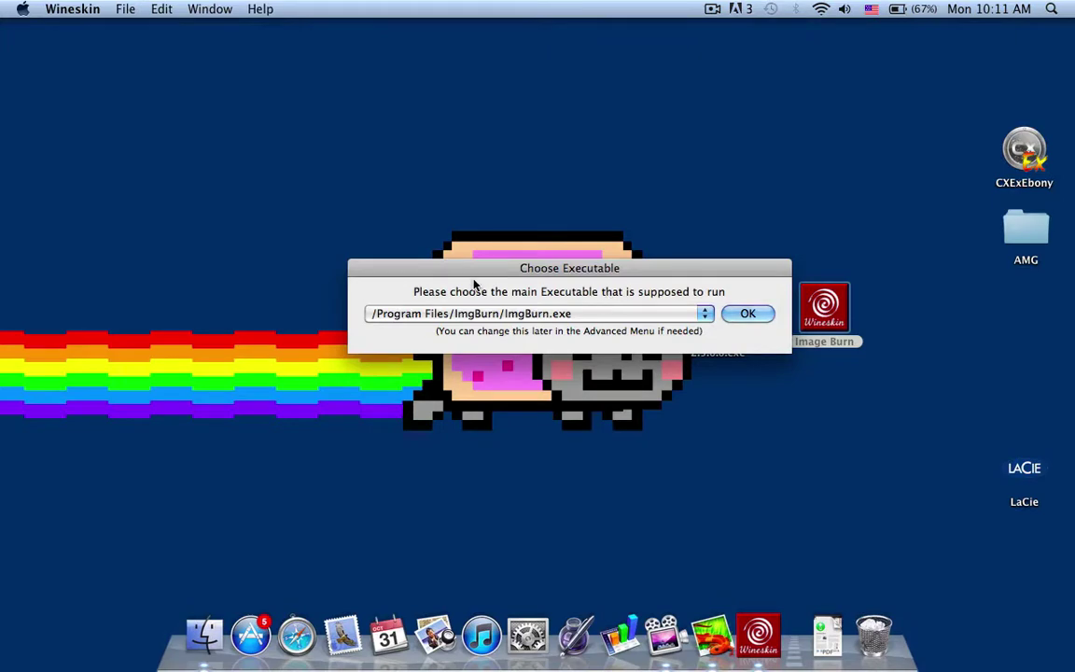
- Set /Program Files/ImgBurn/ImgBurn.exe as the main executable and open Advanced settings
drag(541, 270, 515, 373)
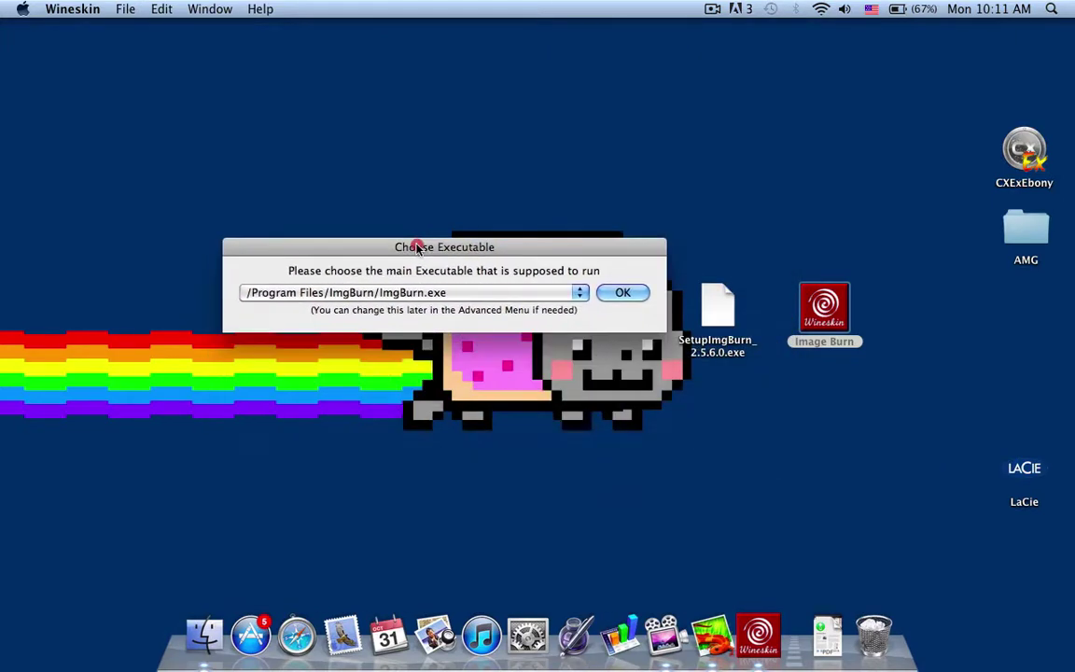
drag(417, 248, 414, 251)
click(444, 297)
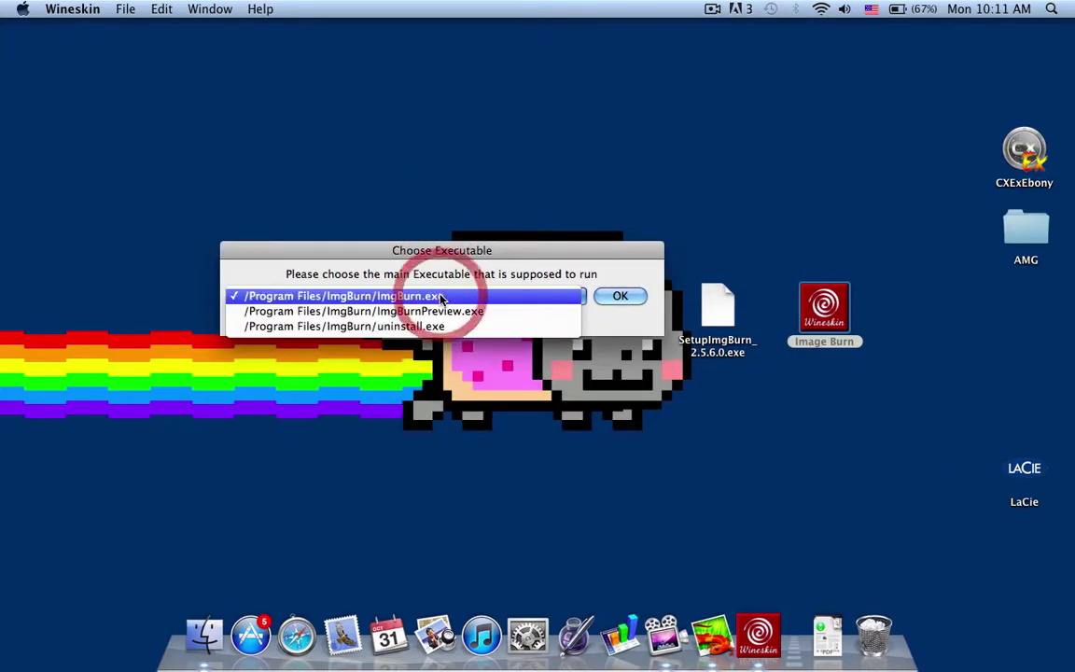
click(451, 297)
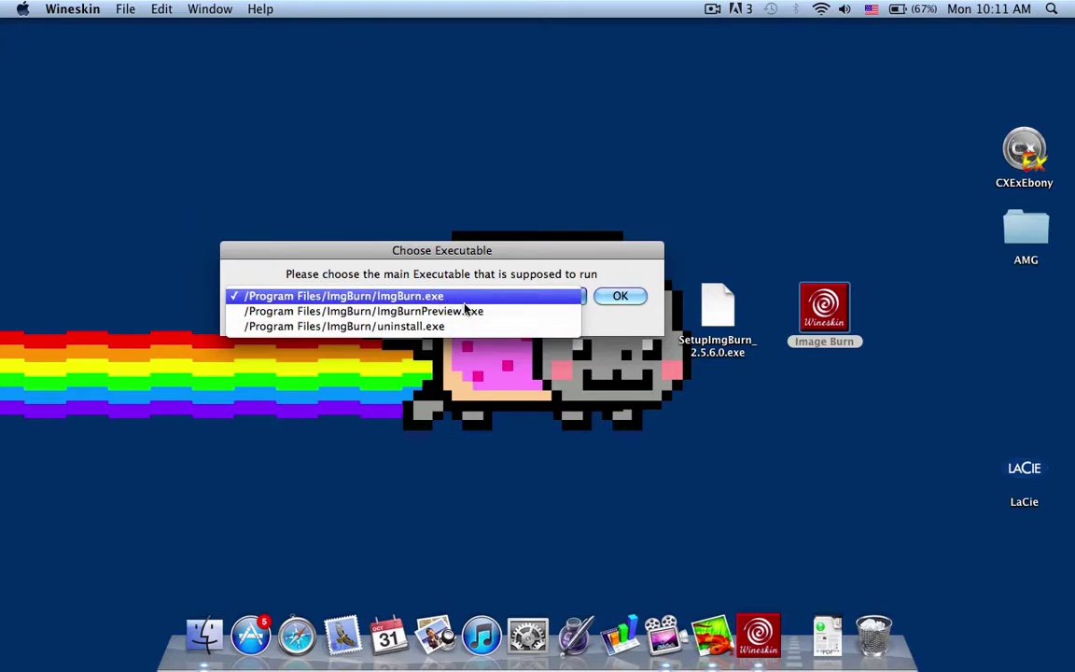
click(559, 295)
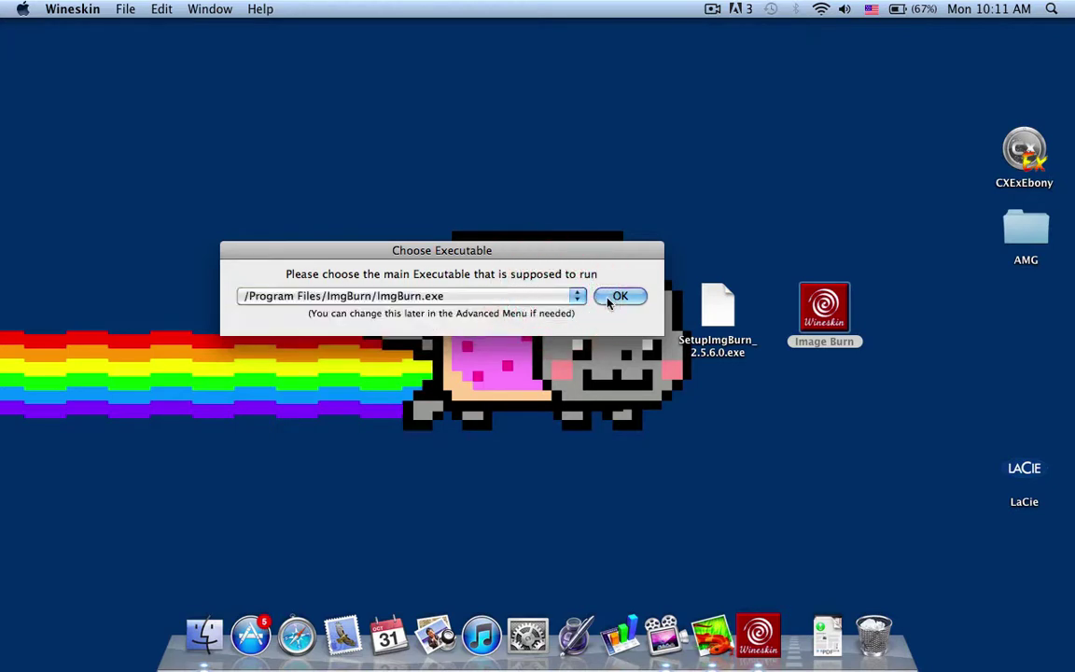
click(619, 295)
click(631, 323)
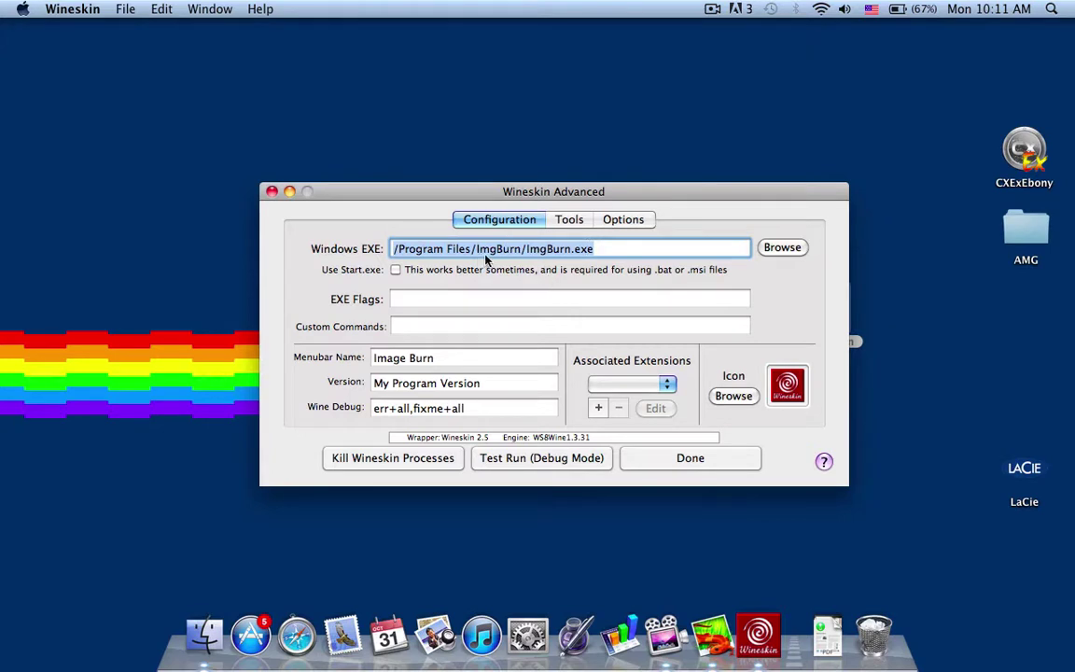
- Keep ImgBurn.exe as the EXE, close Advanced configuration, and quit Wineskin
click(770, 248)
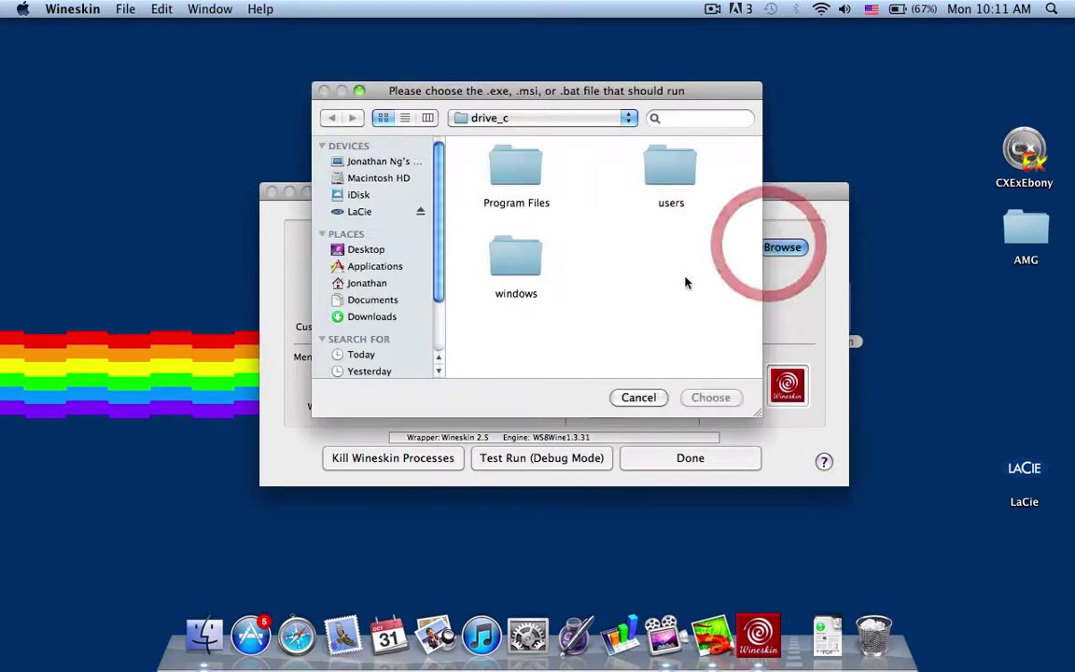
click(663, 397)
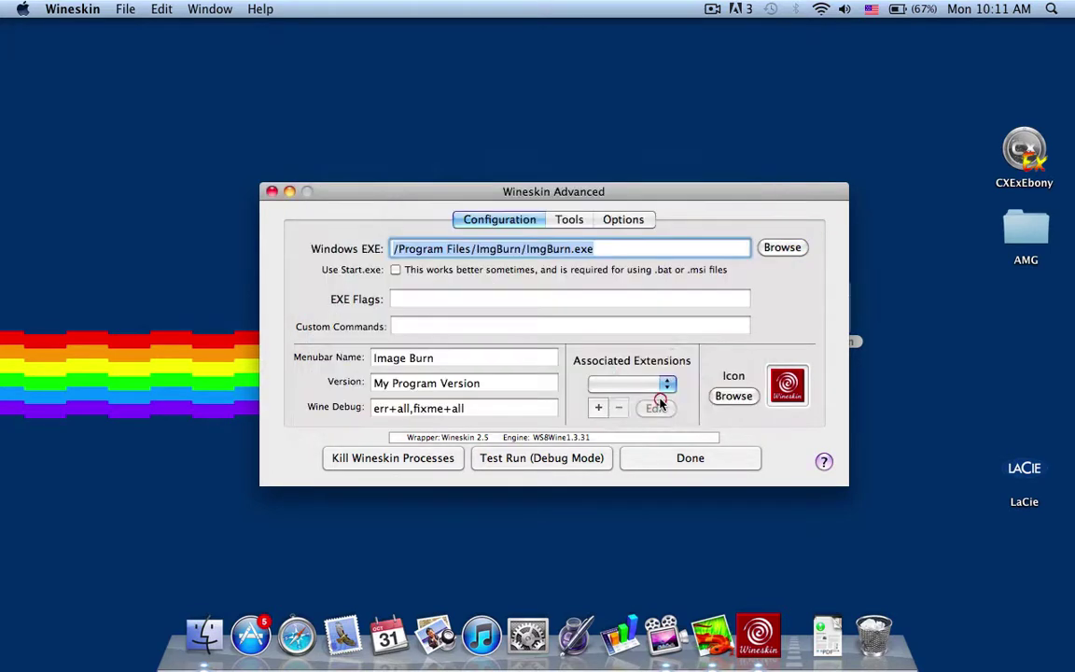
click(659, 449)
click(577, 347)
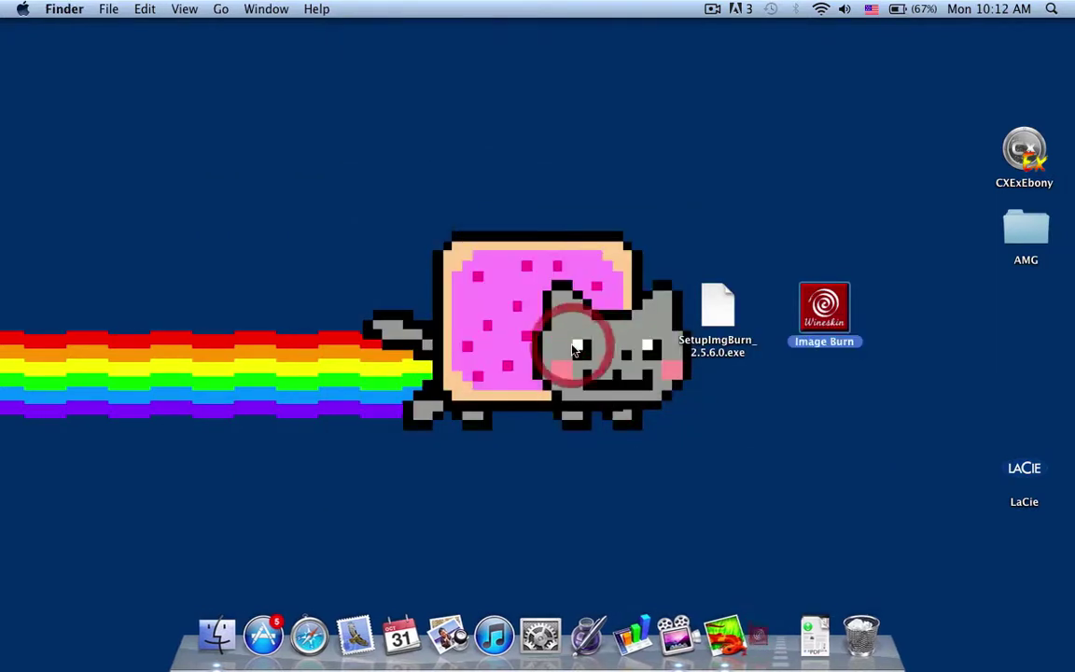
- Search Google for 'image burn icon'
click(758, 412)
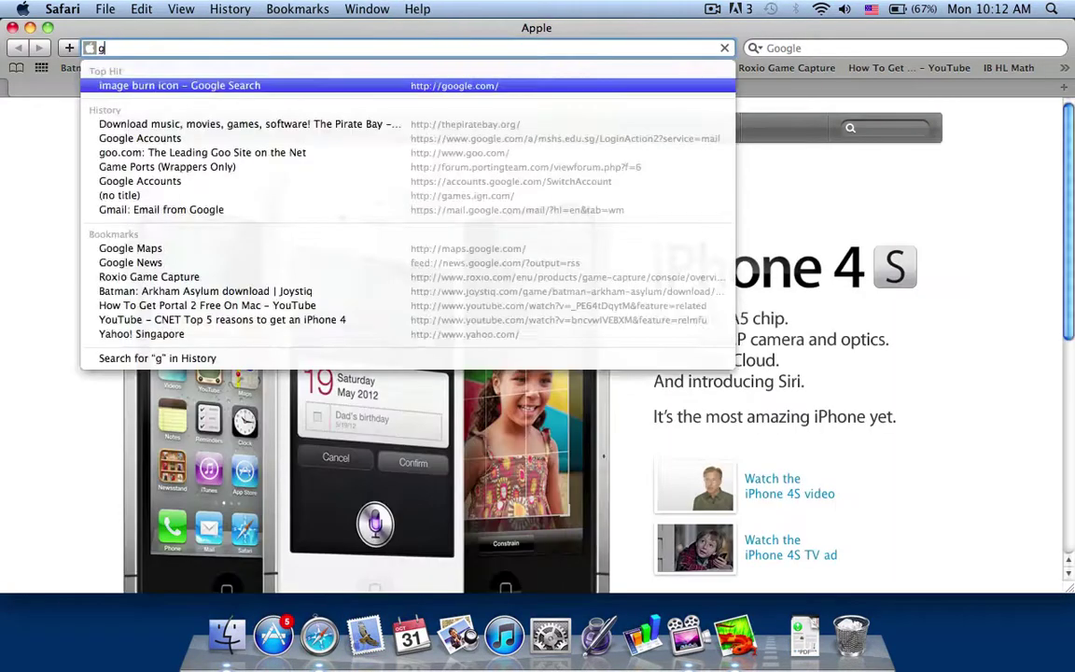
key(Return)
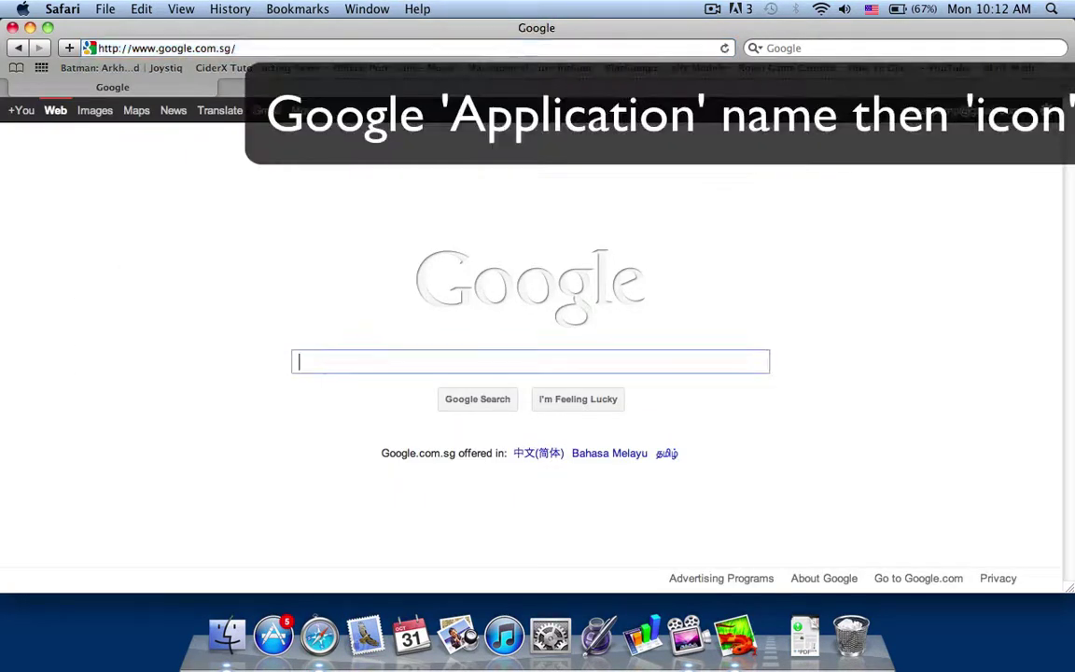
text(image burn)
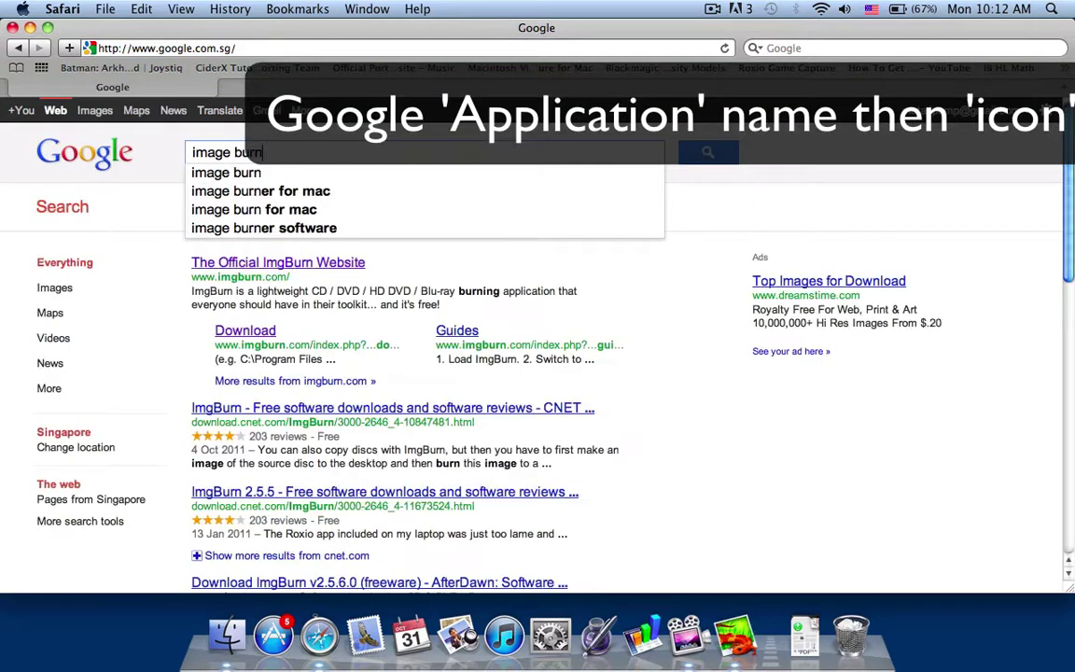
text( icon)
key(Return)
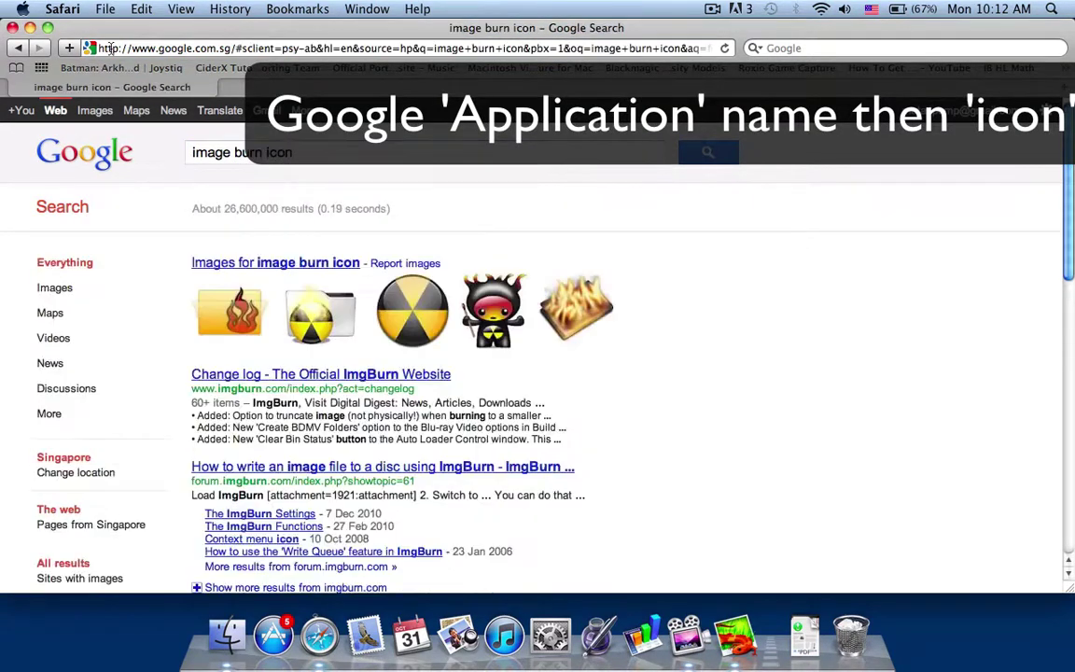
- Open the radiation-symbol icon at full size in Images and save it to the desktop
click(94, 111)
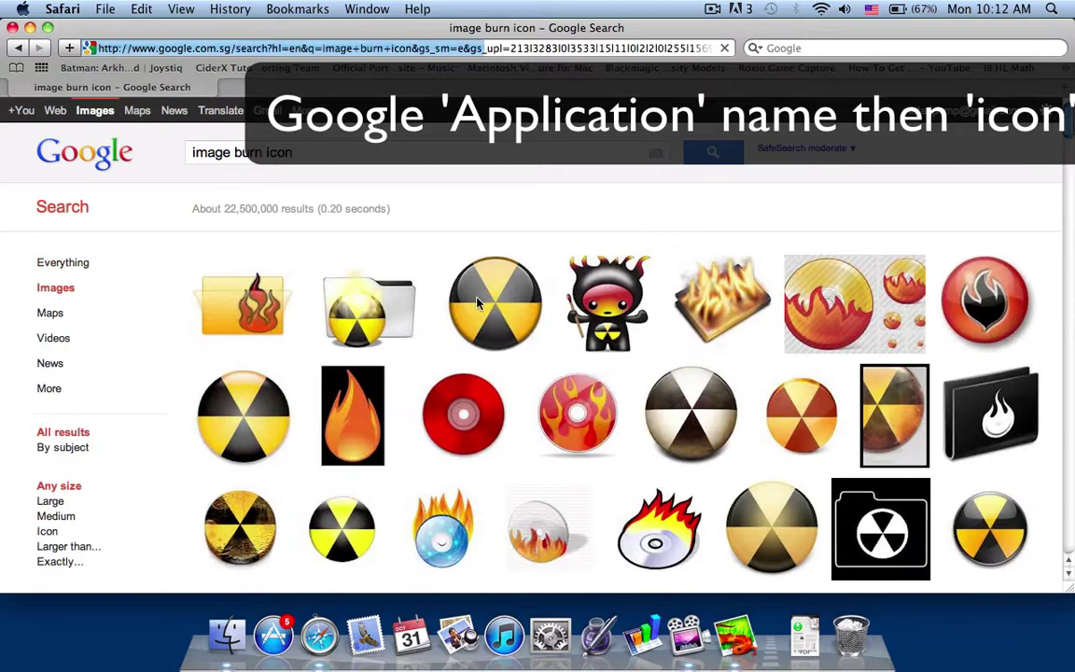
click(478, 301)
click(886, 199)
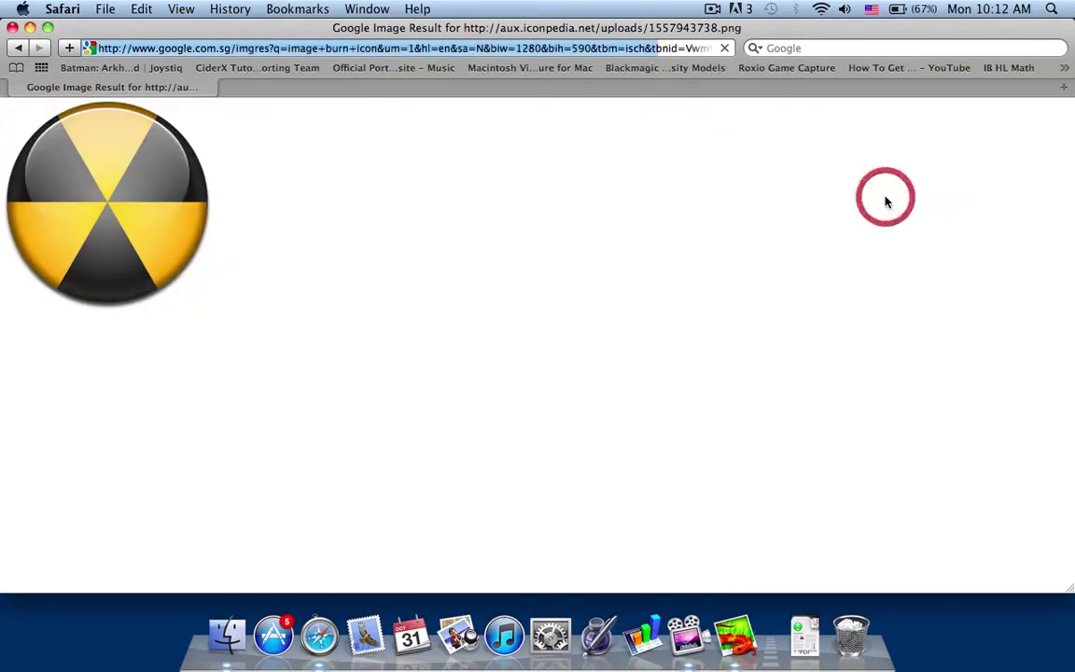
drag(132, 193, 93, 644)
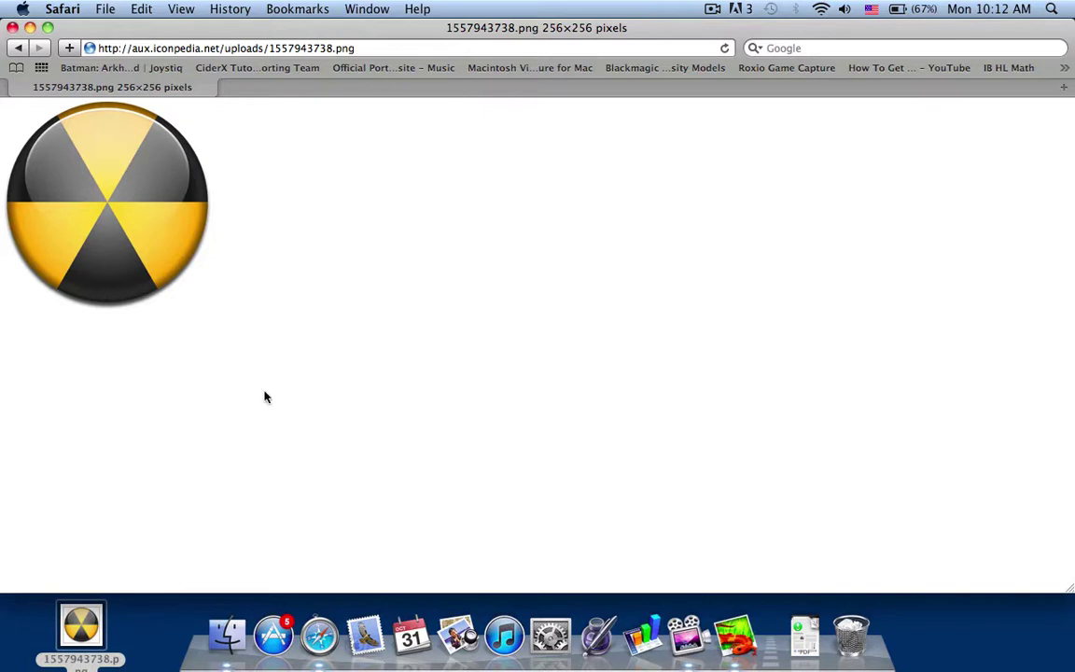
click(331, 329)
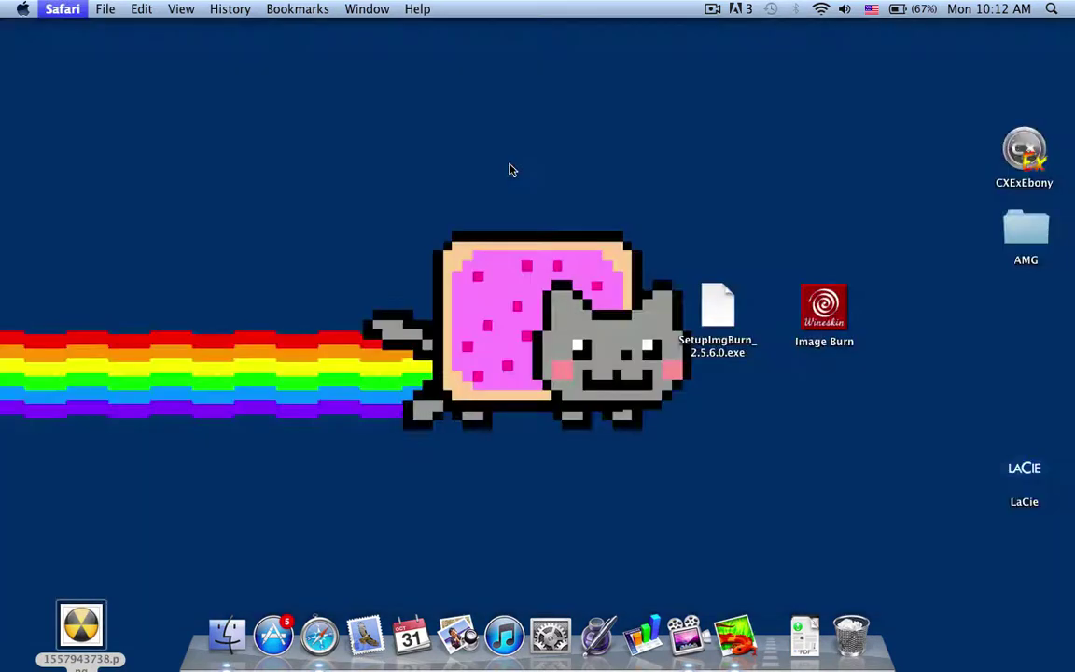
- Place the radiation PNG beside SetupImgBurn_2.5.6.0.exe and launch Img2icns
drag(90, 630, 730, 403)
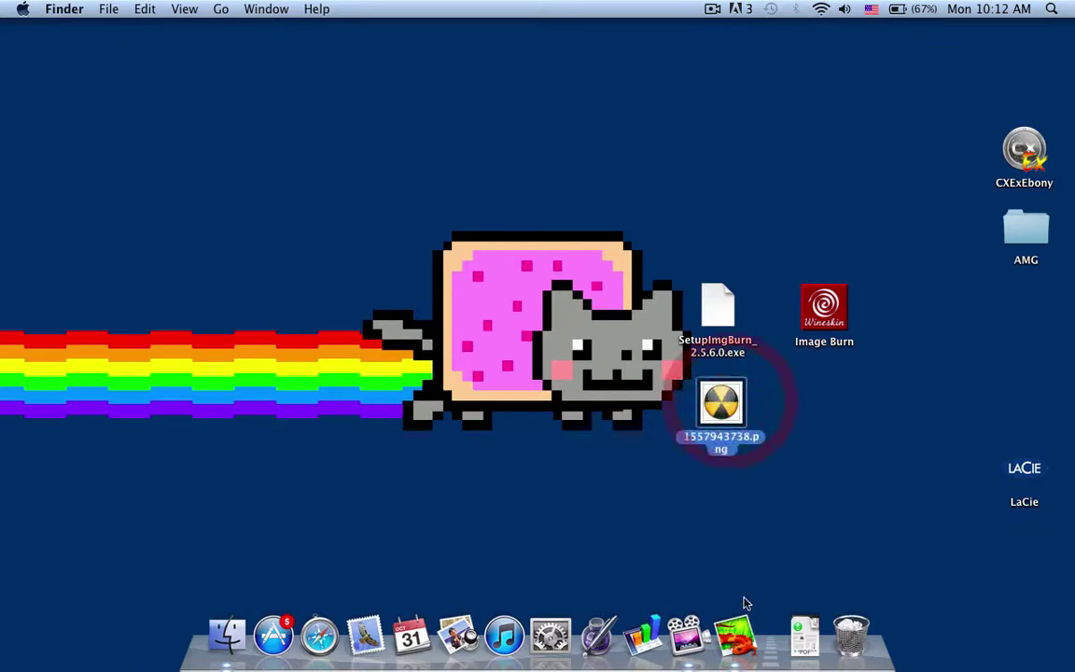
click(736, 635)
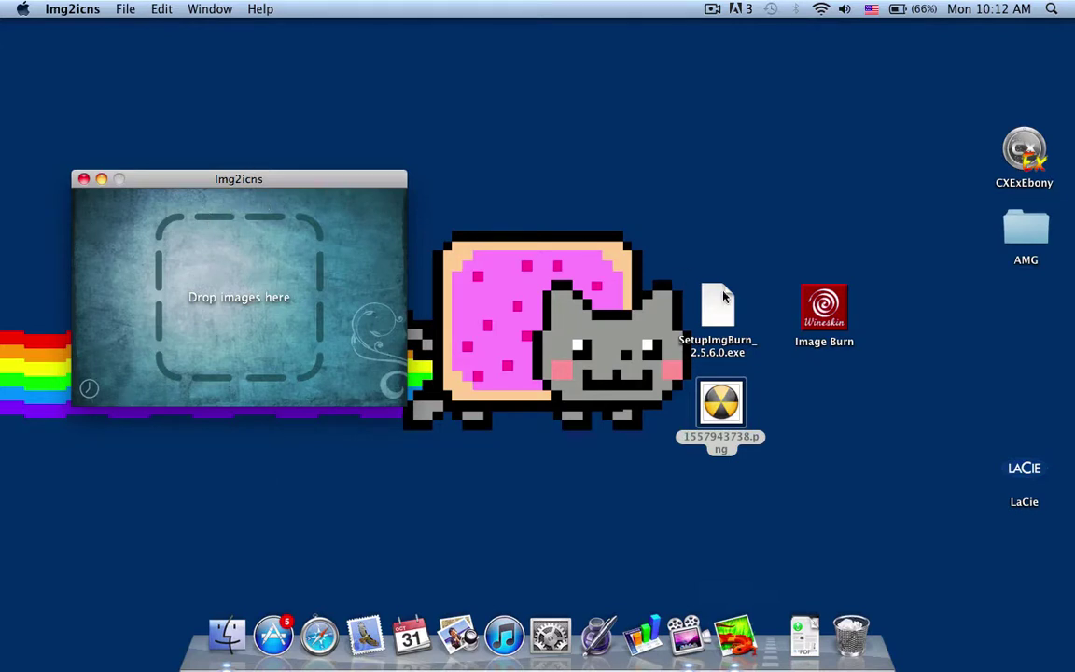
click(836, 452)
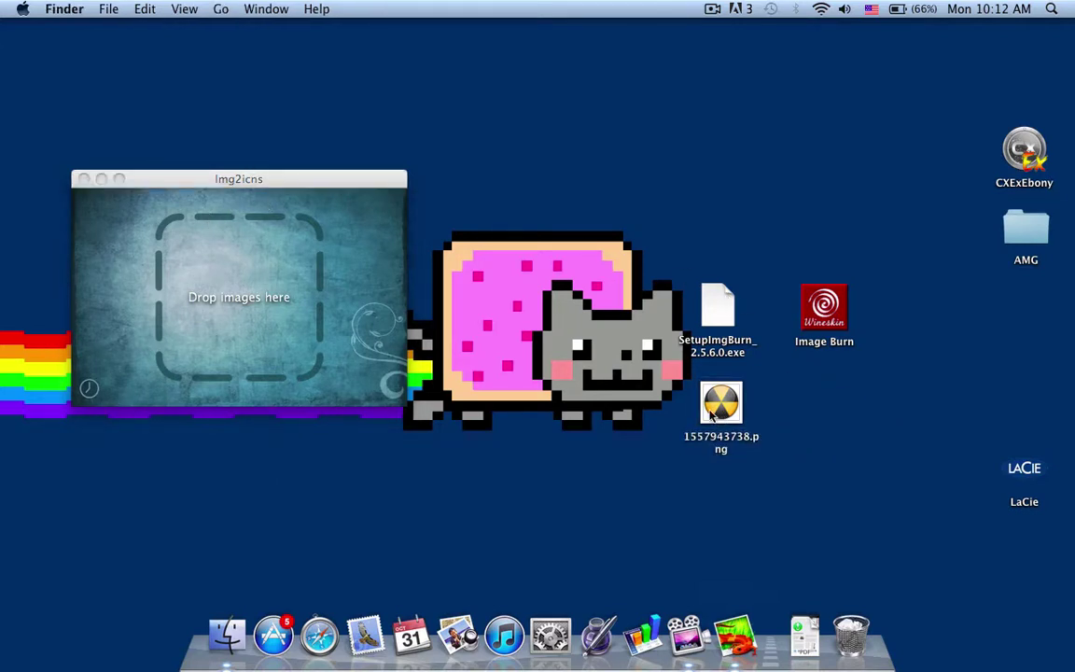
- Convert 1557943738.png to an .icns on the Desktop, place it beside Image Burn, and quit Img2icns
click(711, 411)
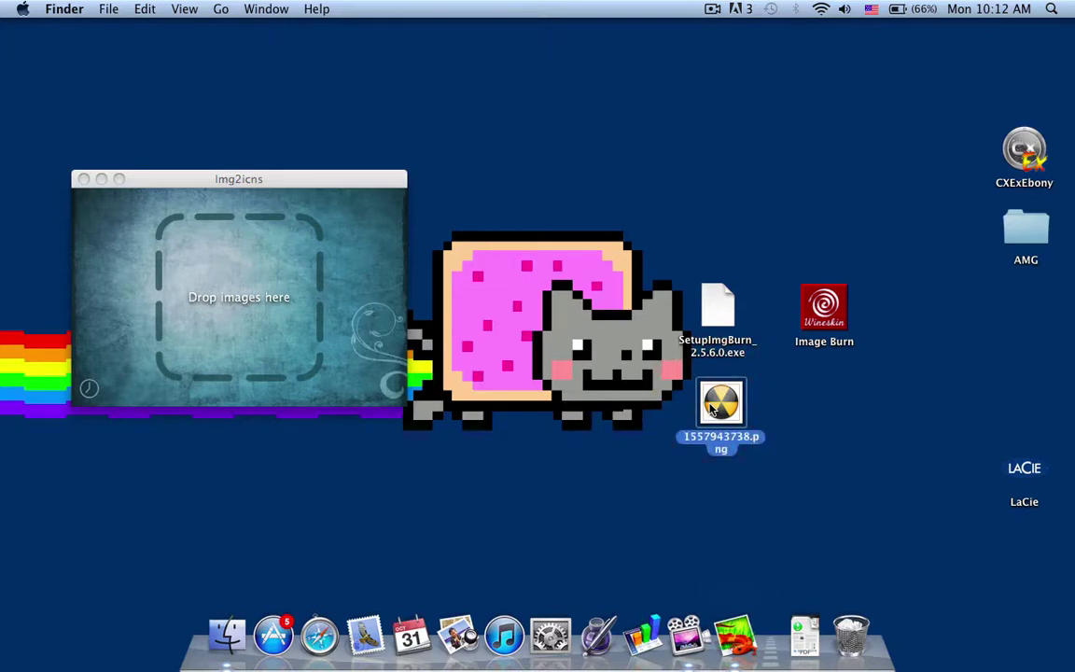
drag(711, 411, 264, 320)
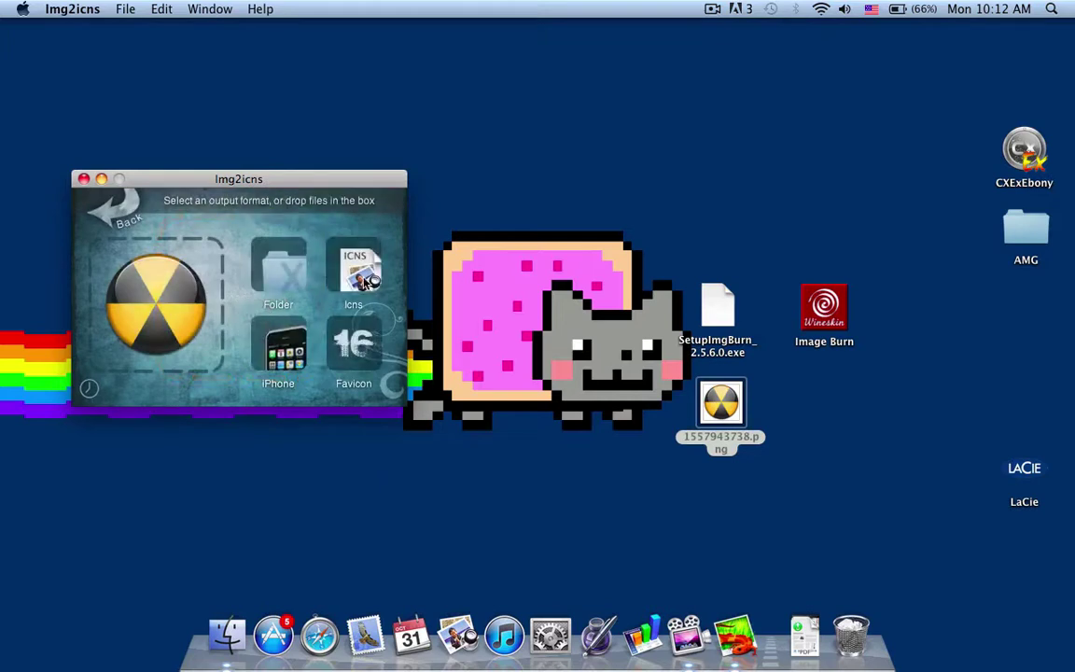
click(362, 269)
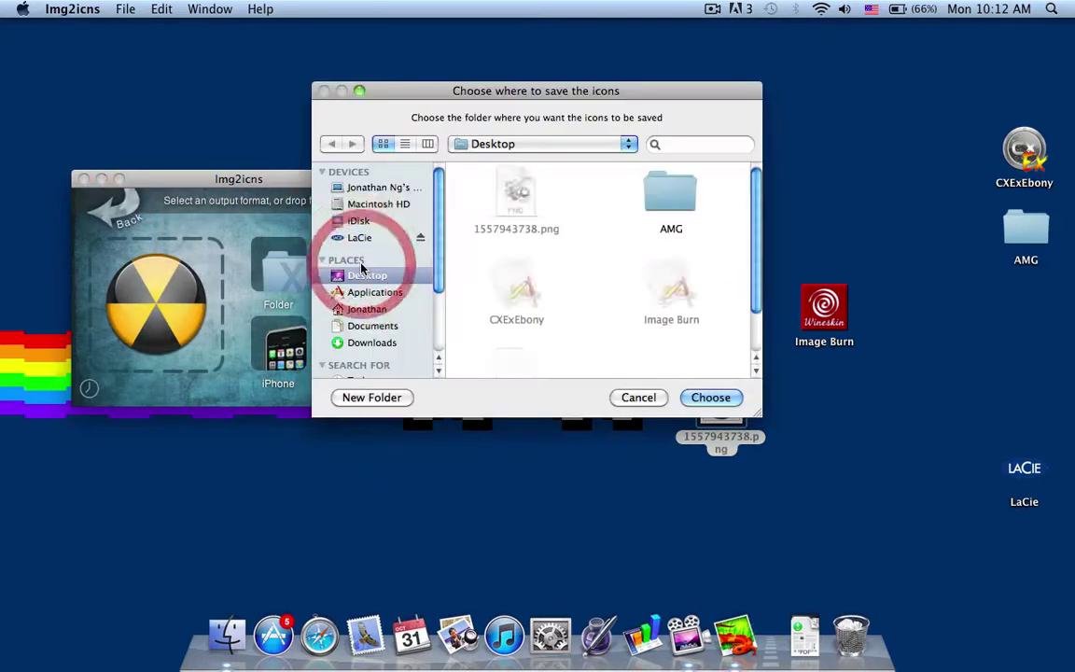
key(Return)
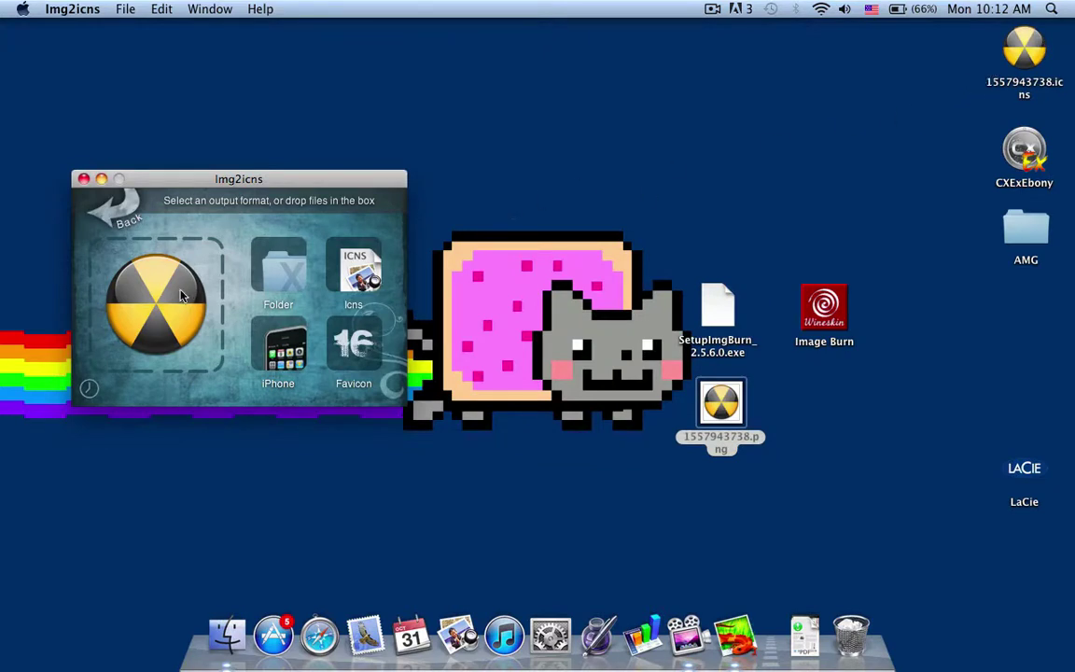
mouse_move(1012, 79)
mouse_down()
mouse_move(835, 318)
mouse_move(827, 424)
mouse_move(823, 414)
mouse_up()
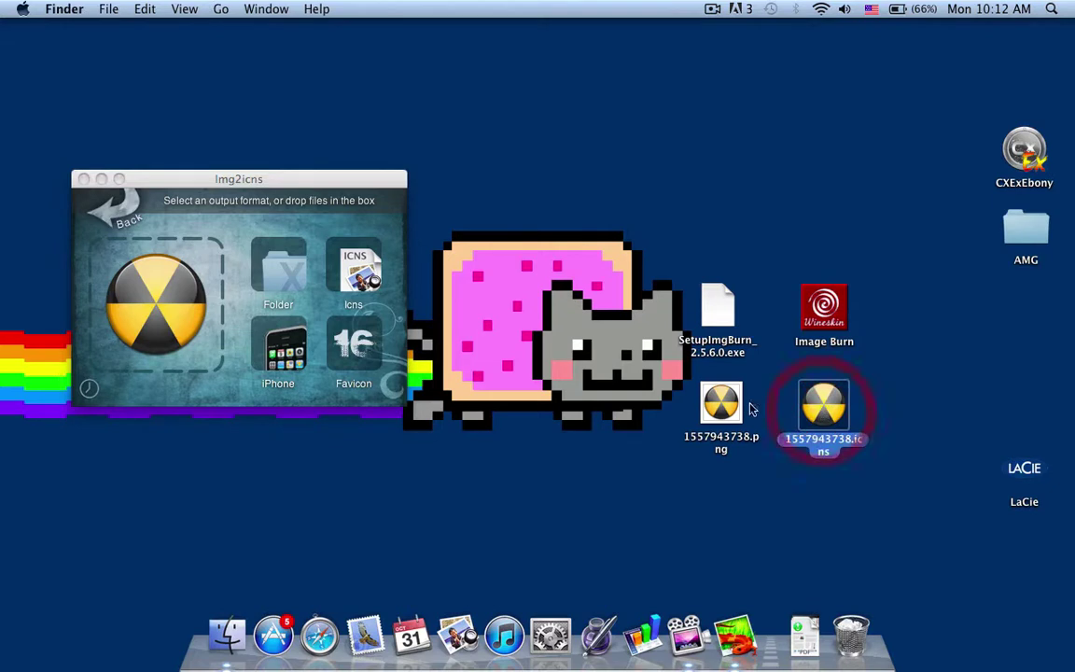
click(281, 181)
key(super+q)
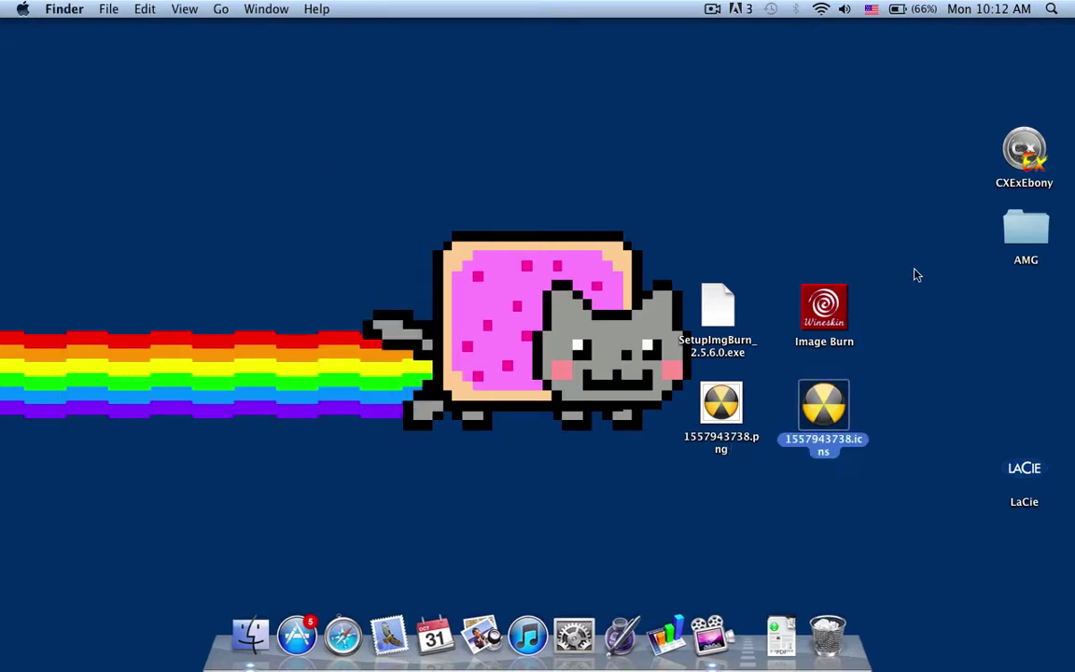
- Launch the Wineskin configuration app from inside the Image Burn wrapper's package contents
click(931, 295)
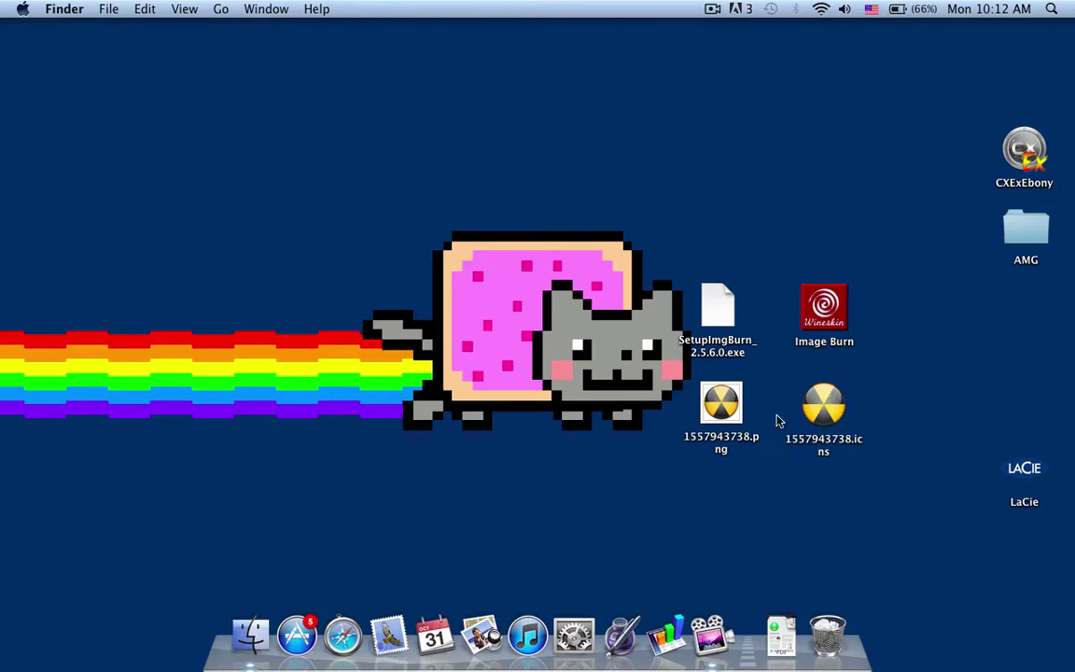
right_click(819, 315)
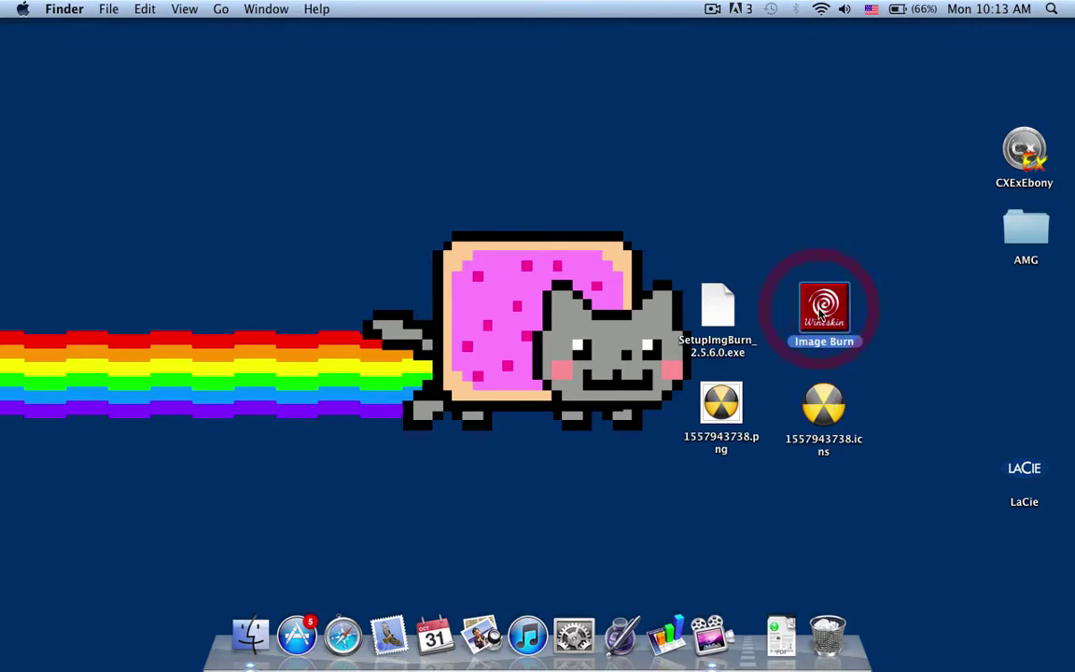
click(844, 343)
double_click(565, 194)
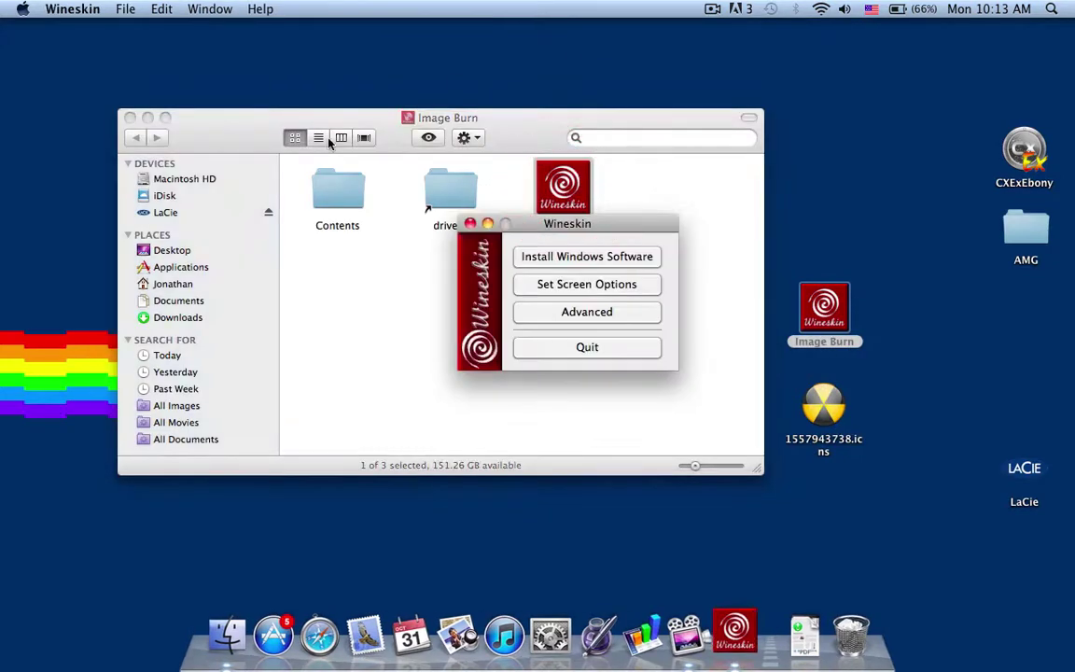
click(130, 117)
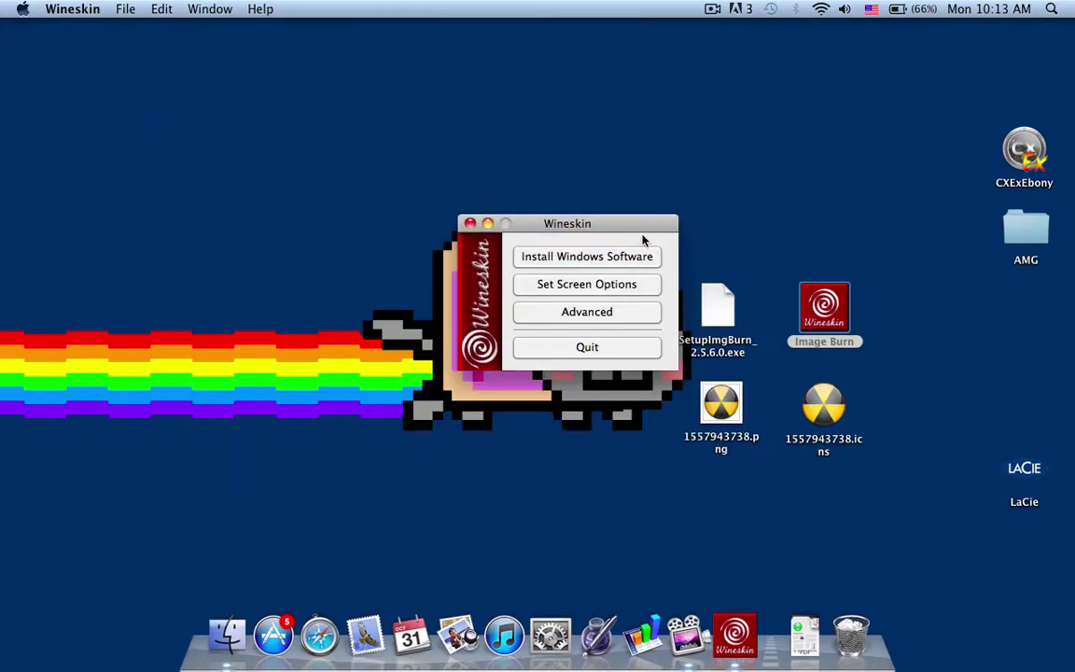
drag(630, 229, 426, 249)
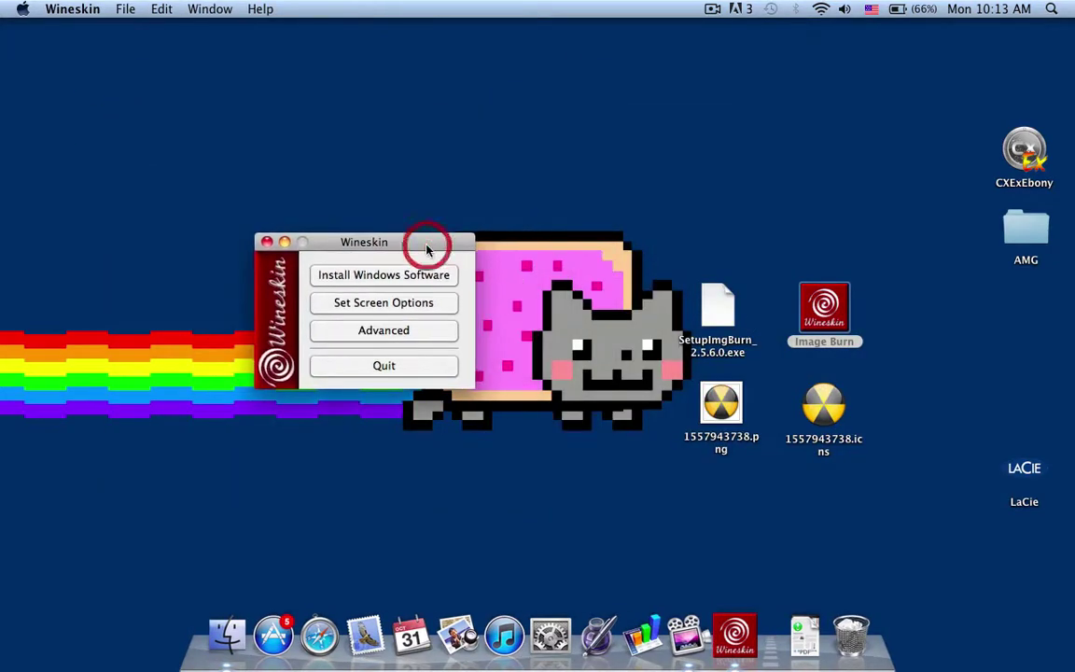
- In Wineskin Advanced, set the wrapper icon to Desktop's 1557943738.icns and finish
click(373, 336)
drag(656, 192, 452, 196)
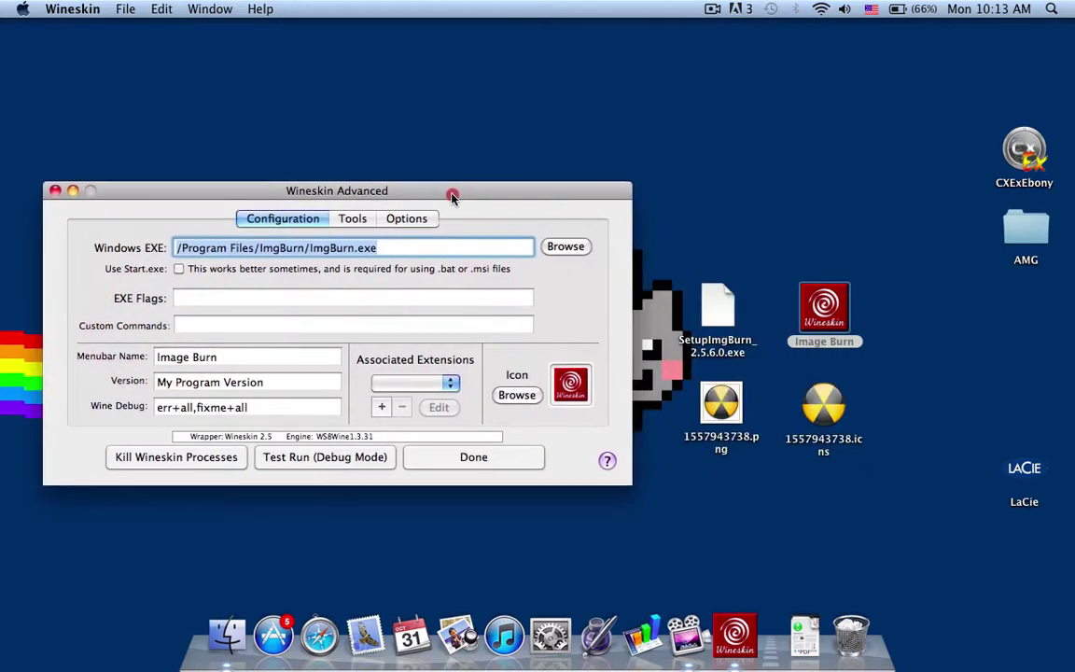
click(527, 396)
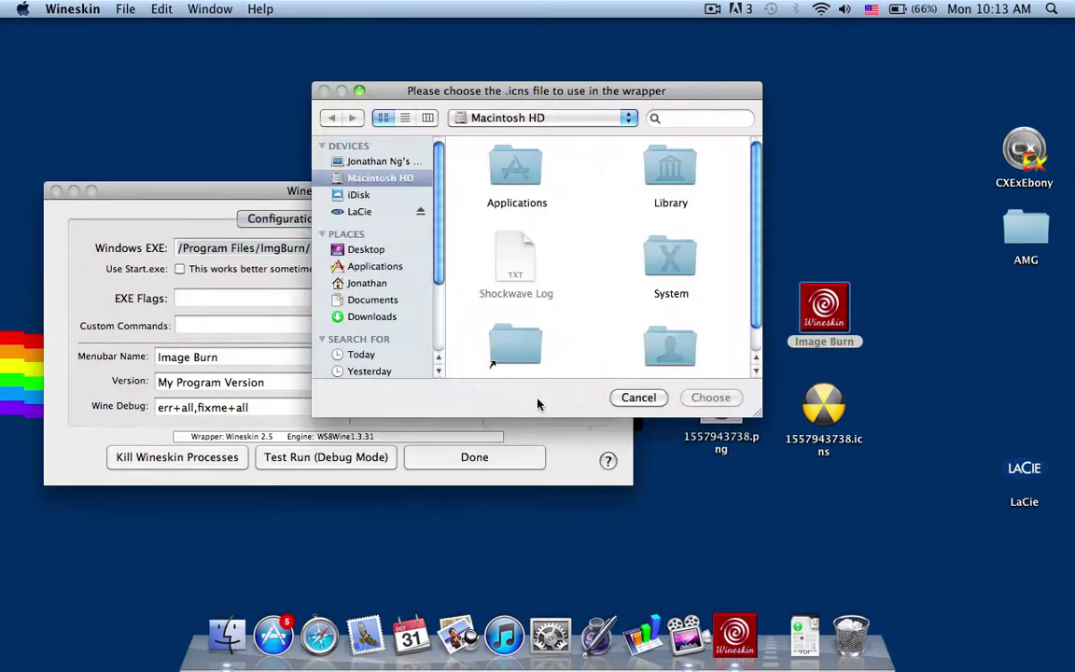
click(373, 250)
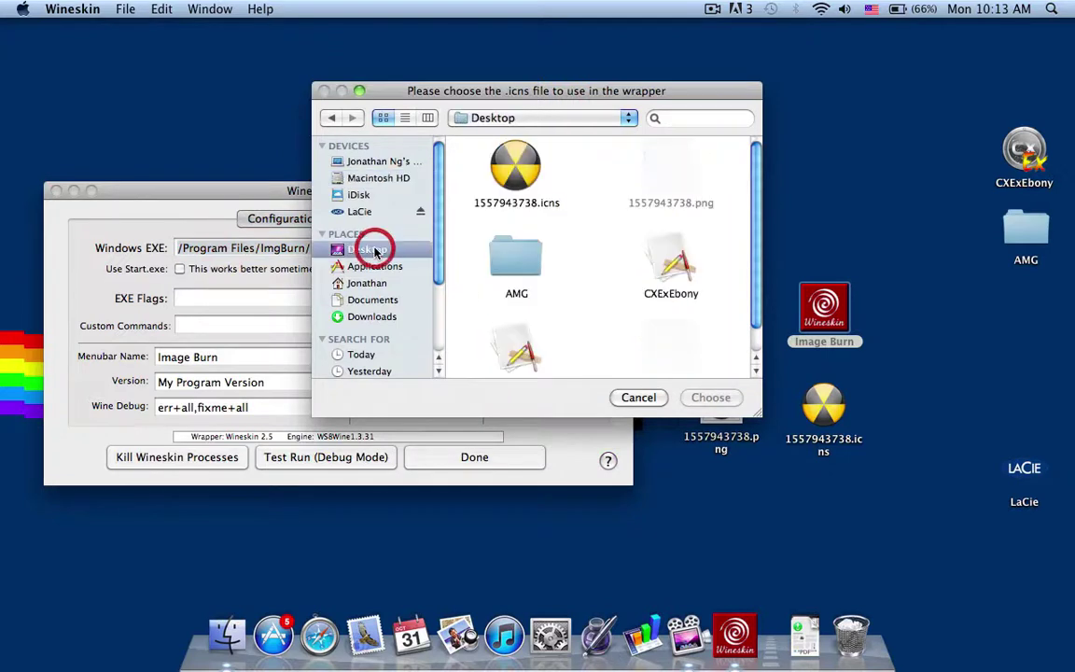
double_click(510, 183)
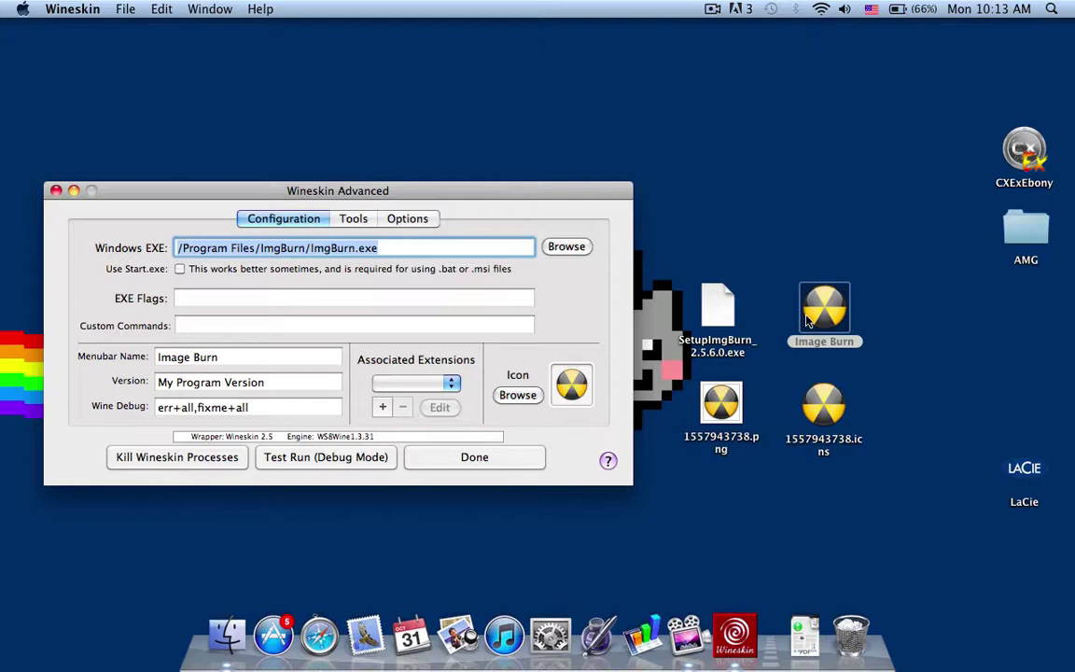
click(751, 275)
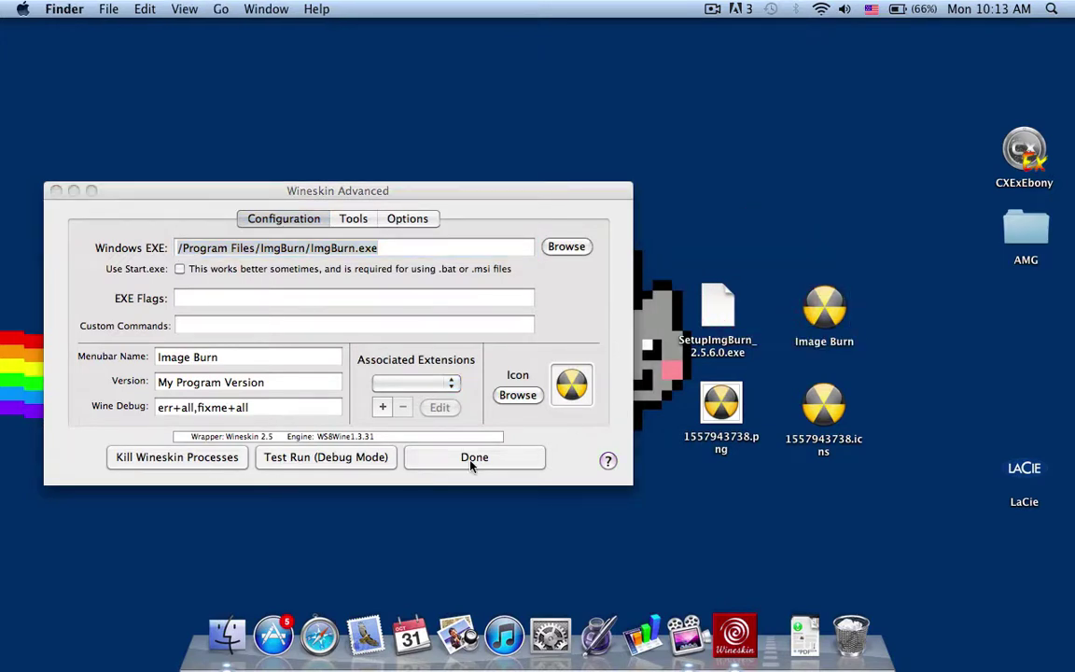
click(471, 461)
- Quit Wineskin and start the Image Burn wrapper from the desktop to run ImgBurn 2.5.6.0
click(428, 366)
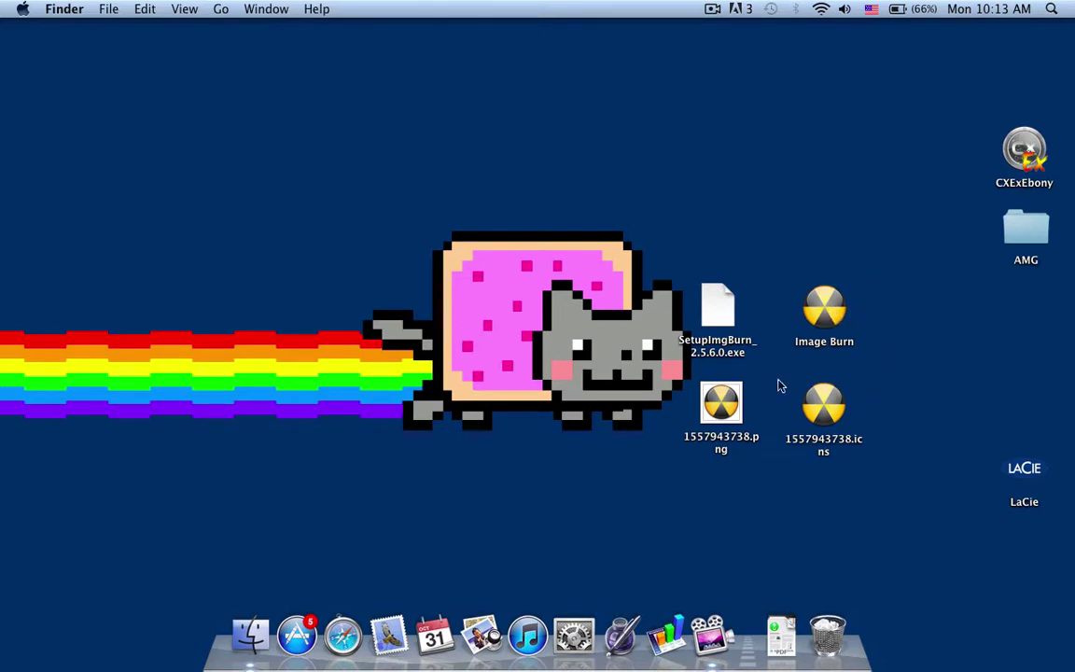
double_click(828, 315)
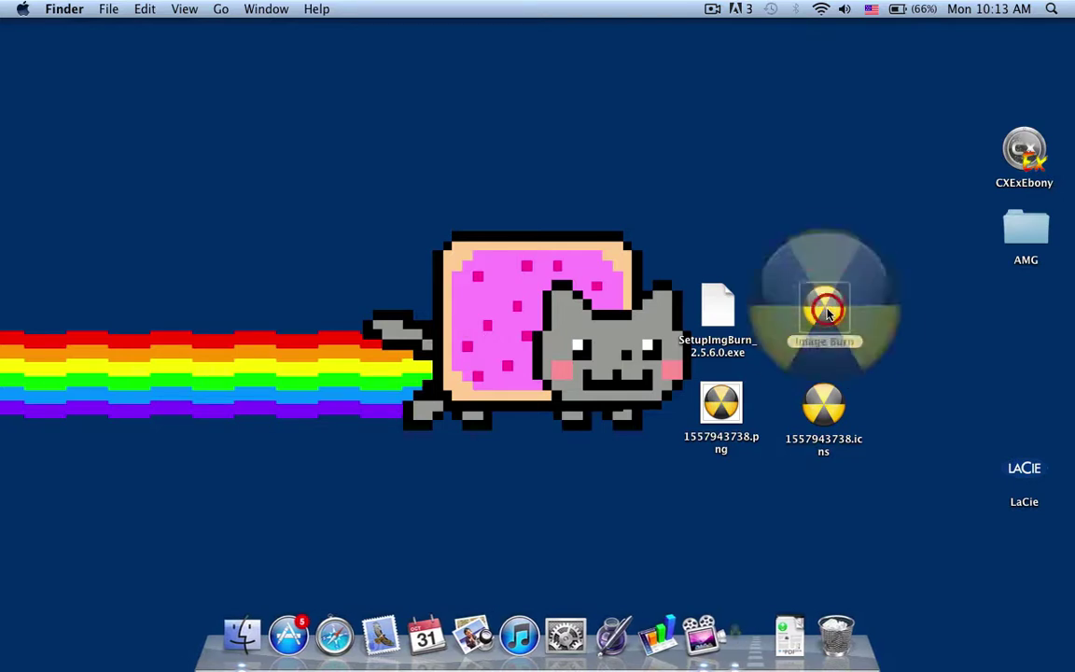
click(797, 219)
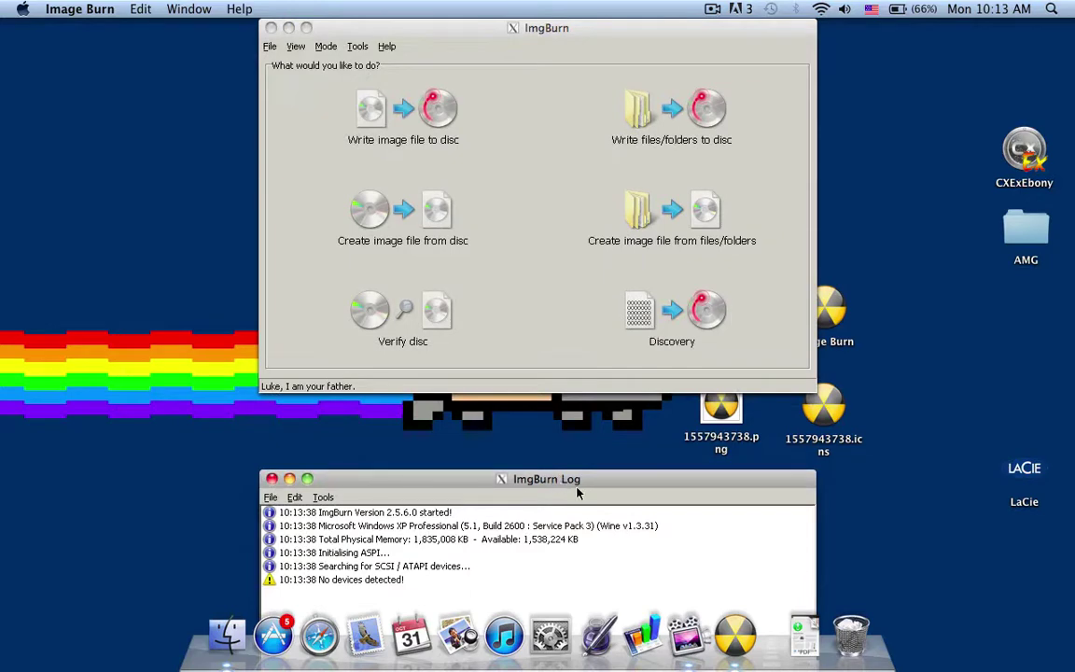
- Rearrange the ImgBurn main and log windows, then quit ImgBurn with Cmd+Q
drag(577, 487, 580, 320)
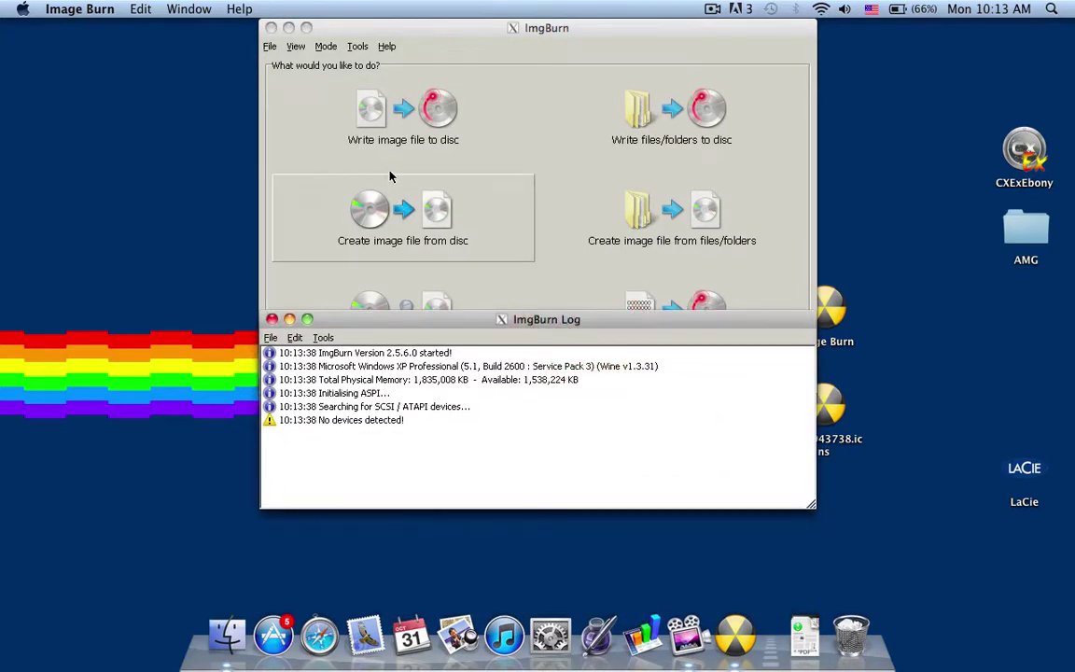
click(348, 129)
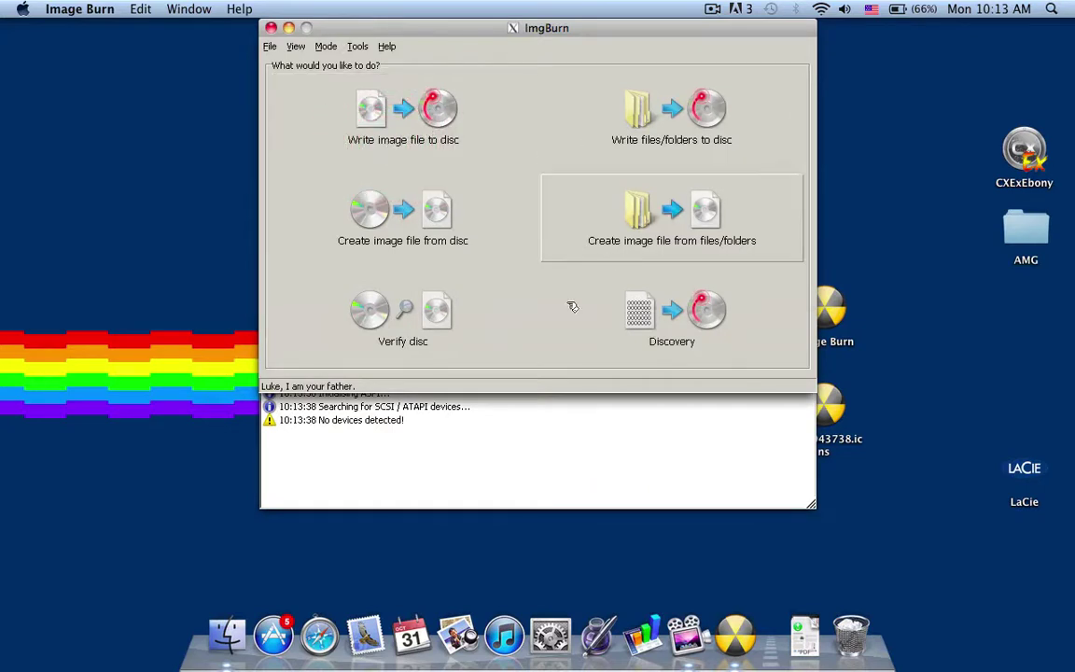
click(660, 451)
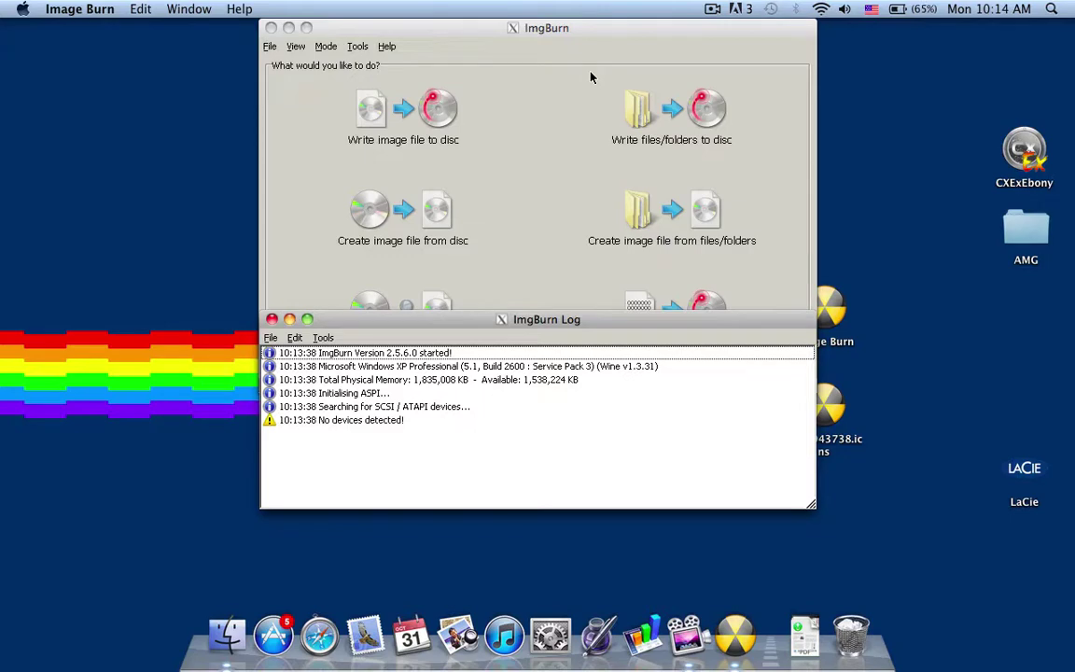
drag(511, 29, 494, 49)
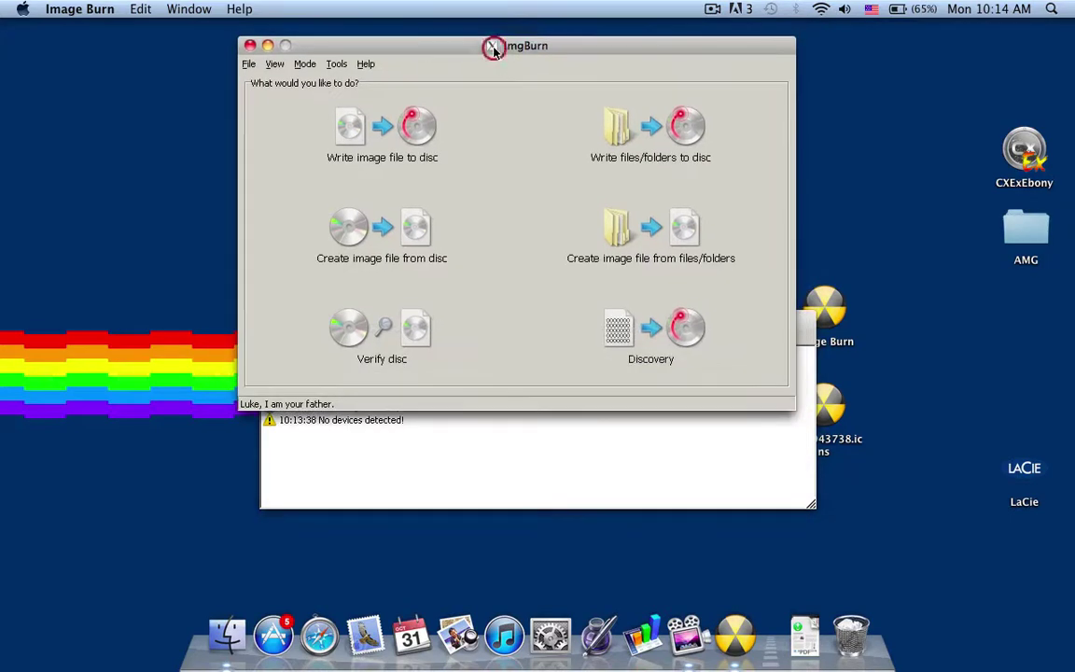
key(super+q)
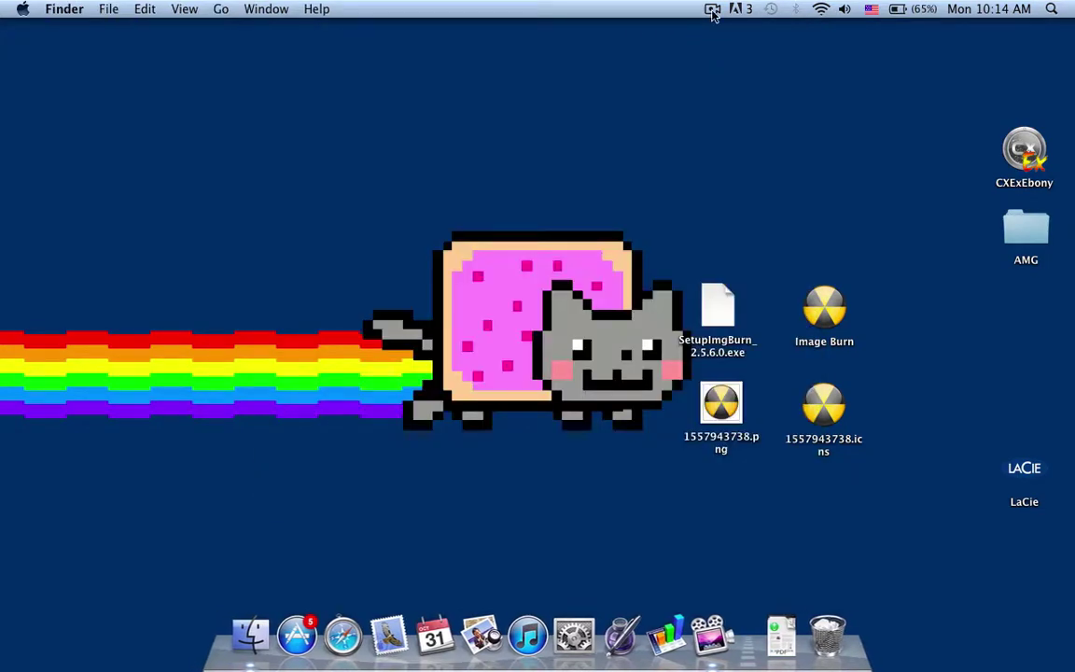